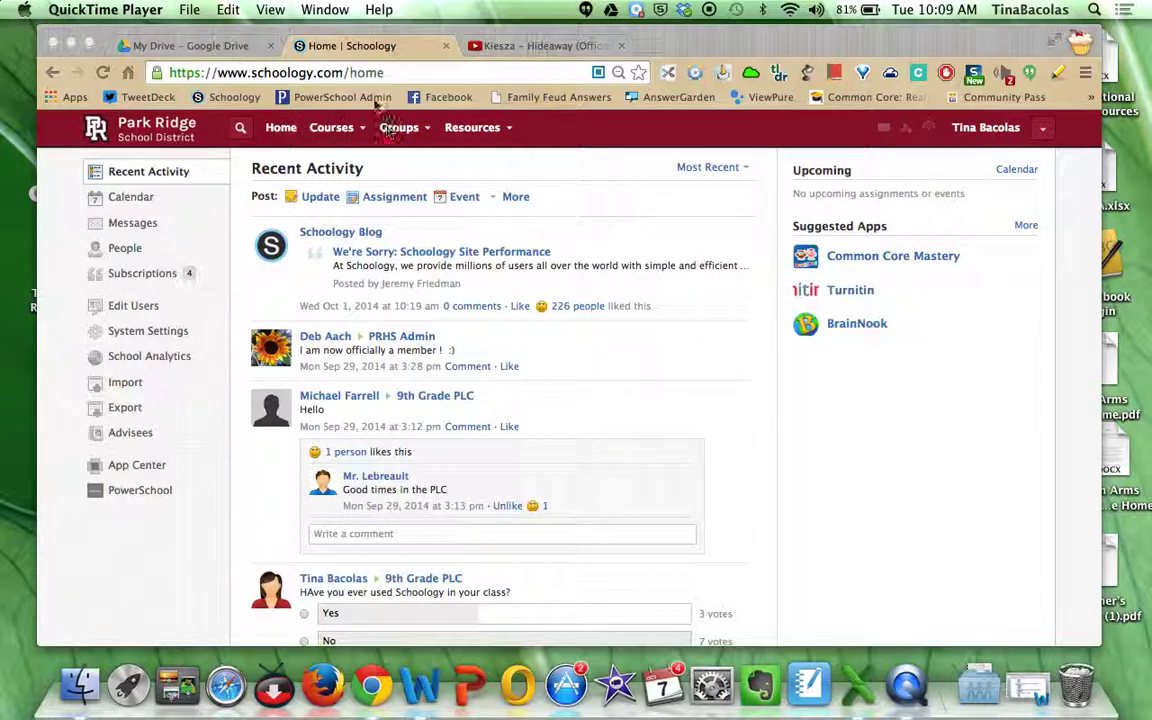
Step: Open the Astronomy 101: Section 1 course
{"action": "left_click", "coordinate": [334, 135]}
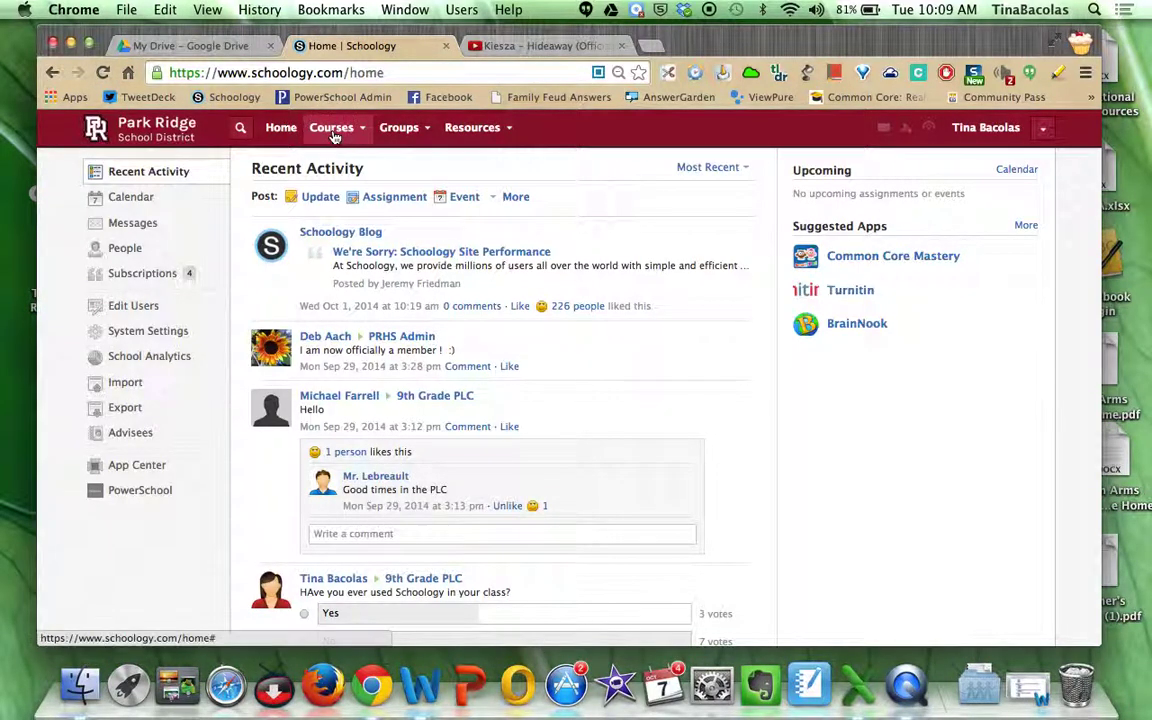
{"action": "left_click", "coordinate": [334, 135]}
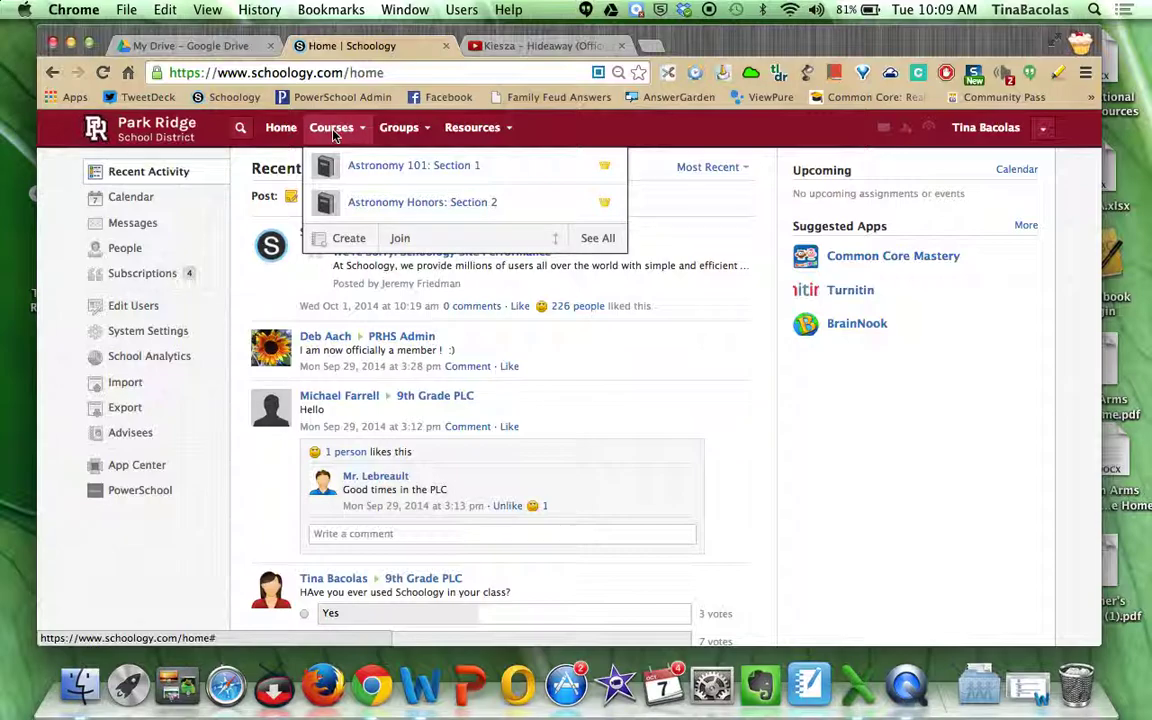
{"action": "left_click", "coordinate": [396, 172]}
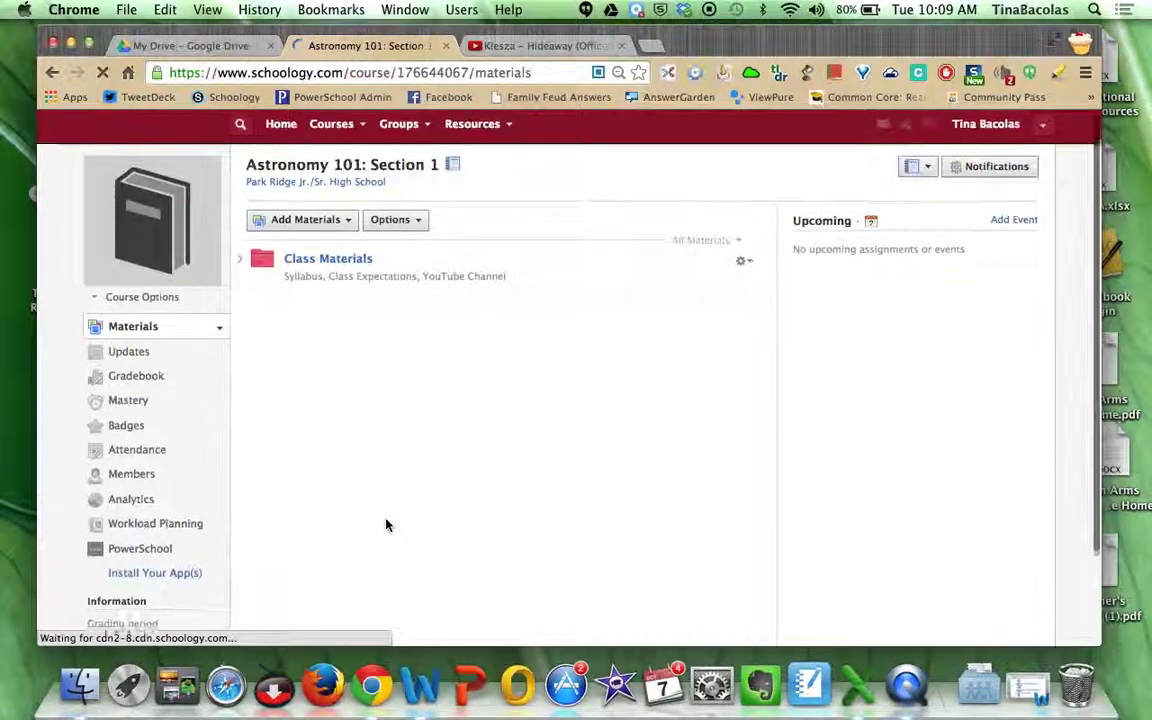
{"action": "scroll", "coordinate": [386, 525], "scroll_direction": "down", "scroll_amount": 5}
{"action": "scroll", "coordinate": [386, 525], "scroll_direction": "up", "scroll_amount": 5}
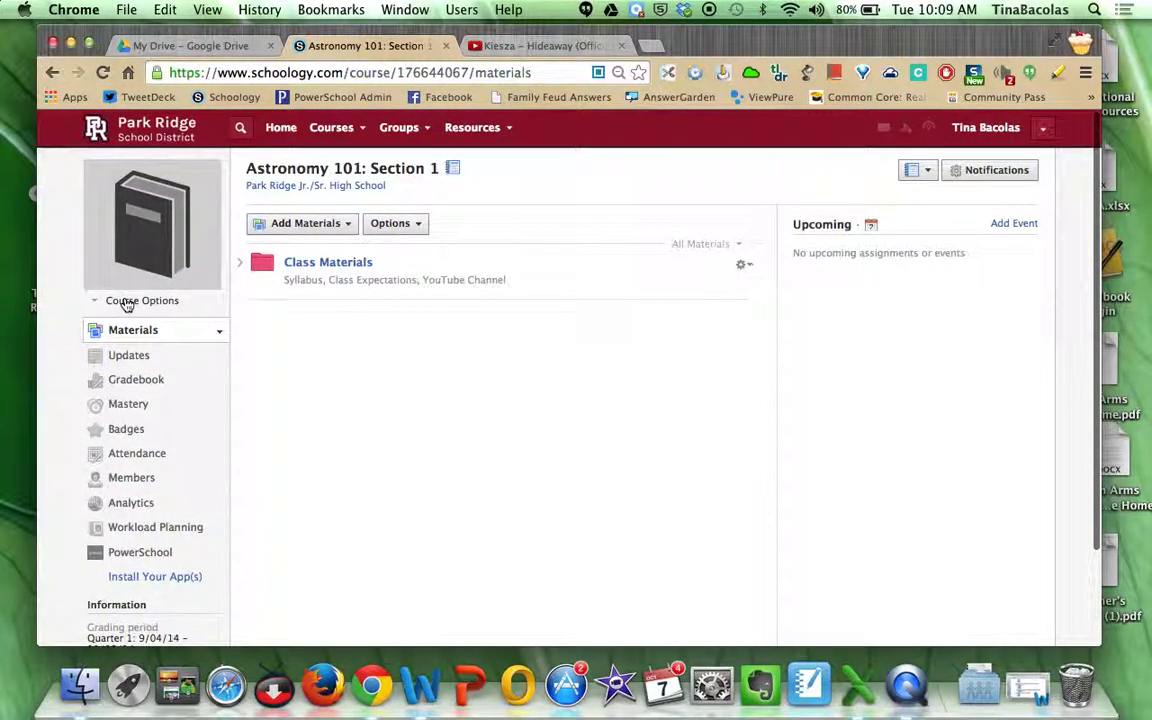
Step: Open the course's privacy settings and examine the course privacy, member permission and parent/visitor options
{"action": "mouse_move", "coordinate": [105, 272]}
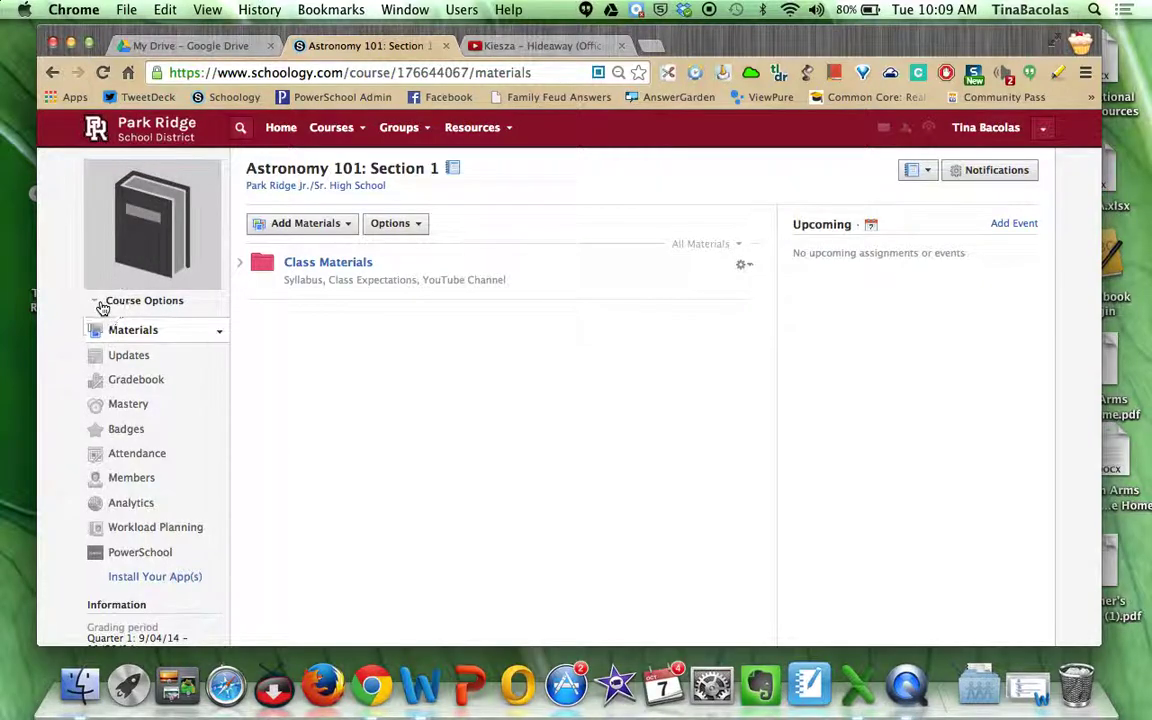
{"action": "left_click", "coordinate": [100, 302]}
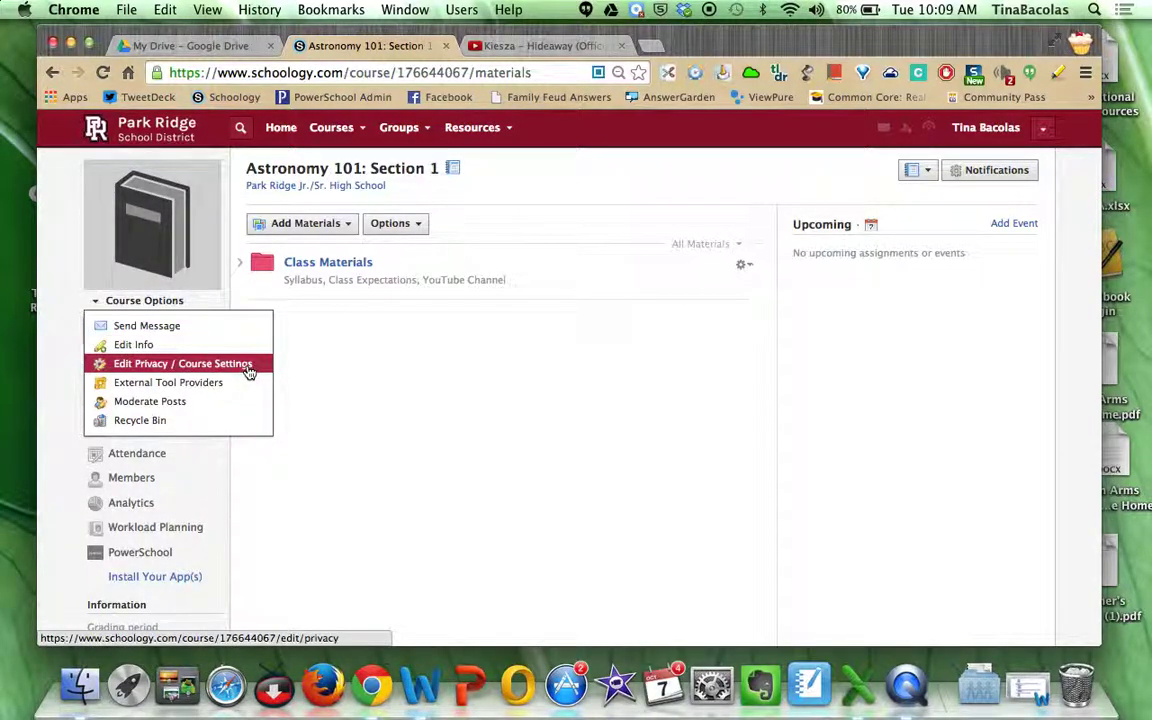
{"action": "left_click", "coordinate": [247, 369]}
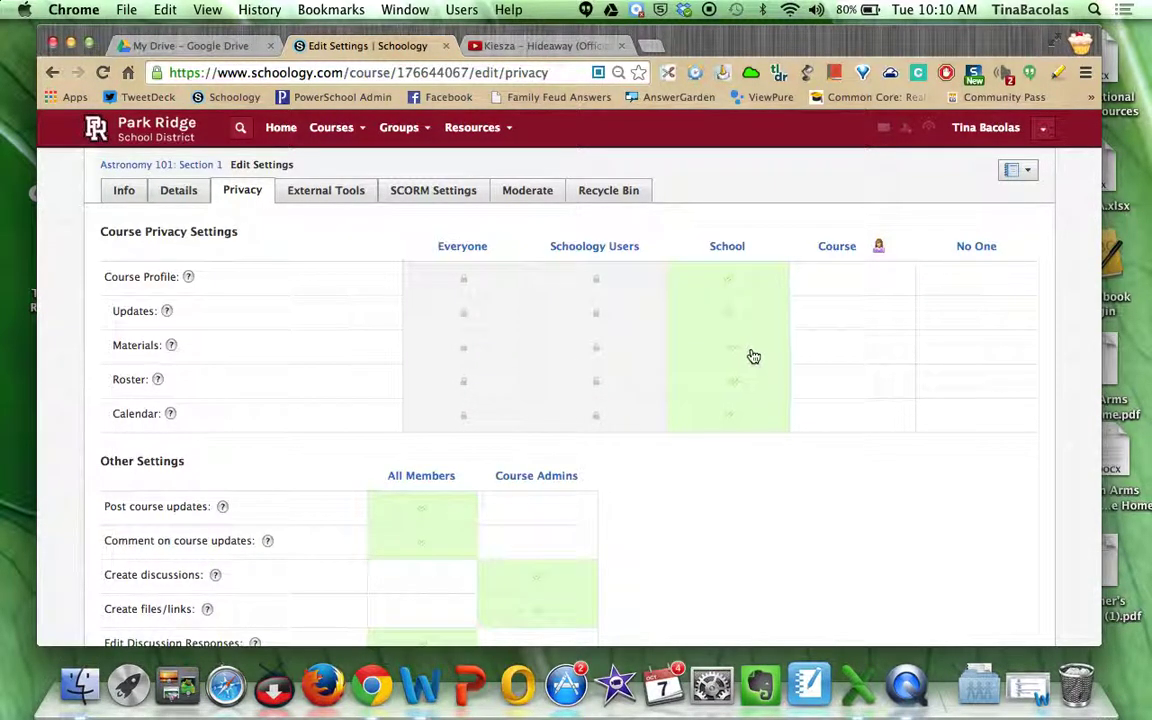
{"action": "scroll", "coordinate": [754, 357], "scroll_direction": "down", "scroll_amount": 3}
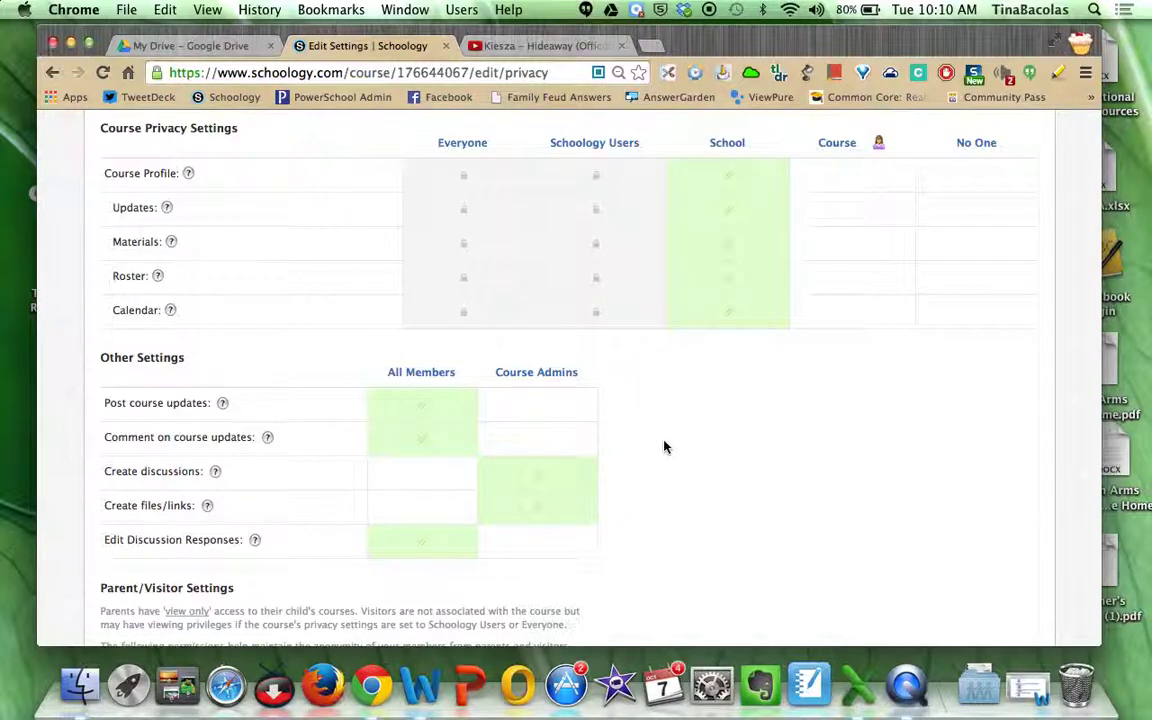
{"action": "scroll", "coordinate": [665, 447], "scroll_direction": "up", "scroll_amount": 3}
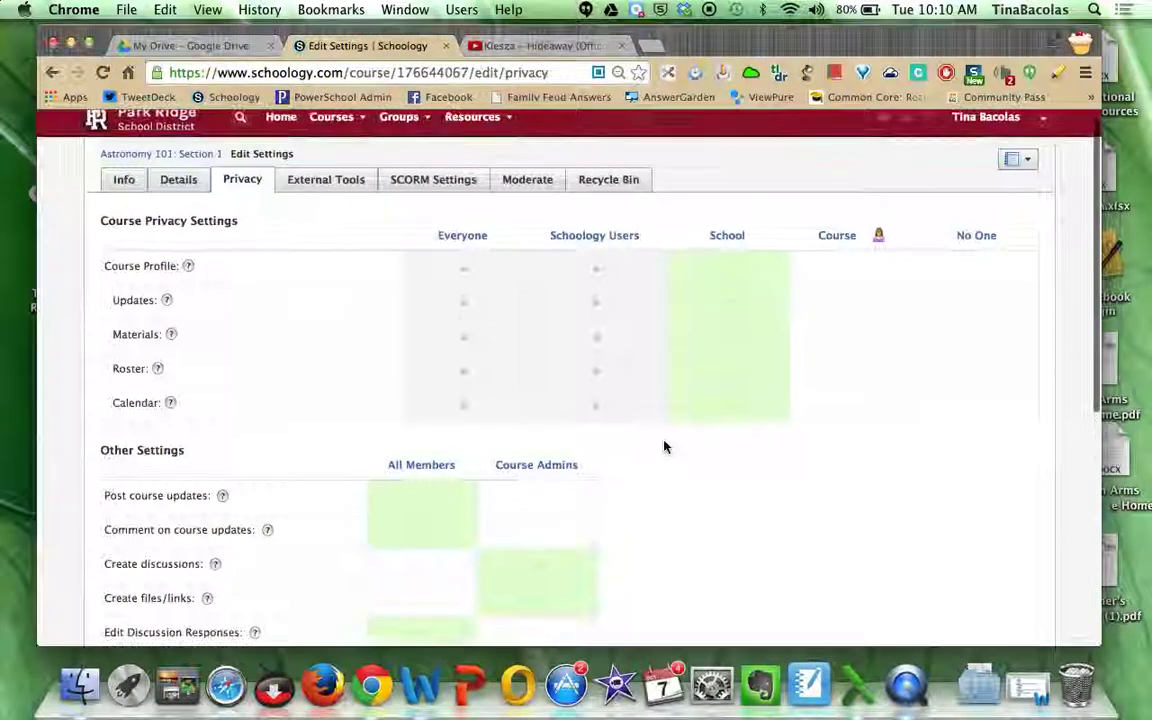
{"action": "scroll", "coordinate": [665, 447], "scroll_direction": "down", "scroll_amount": 5}
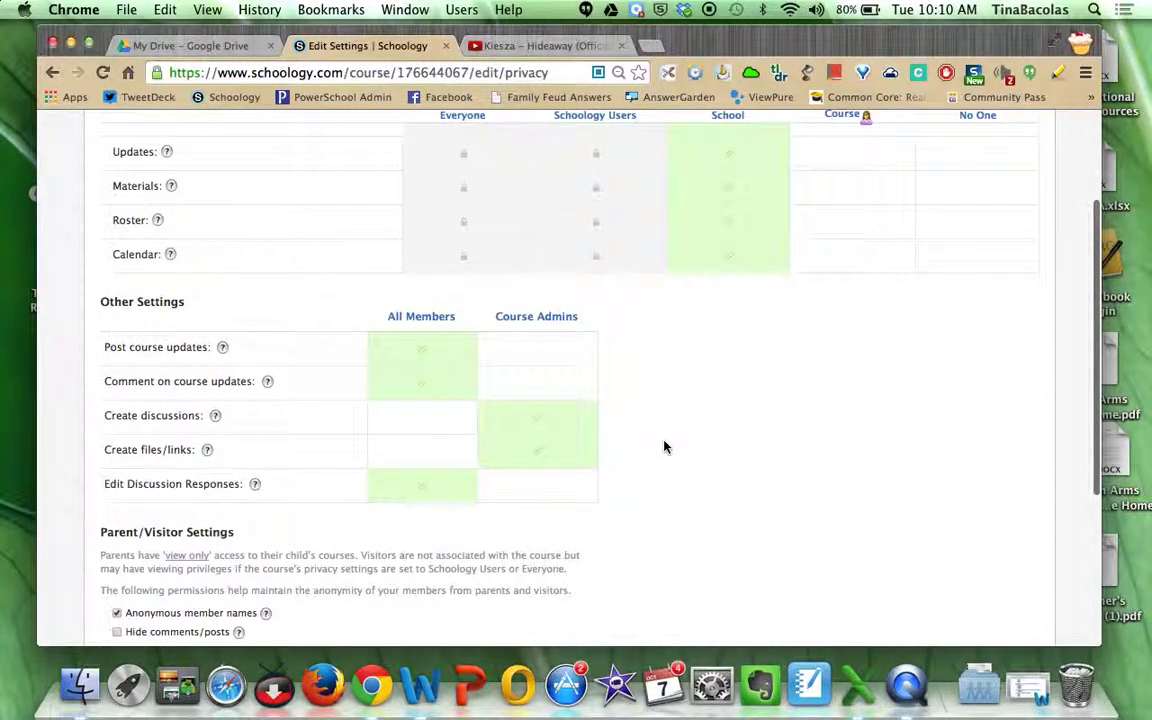
{"action": "scroll", "coordinate": [665, 447], "scroll_direction": "down", "scroll_amount": 2}
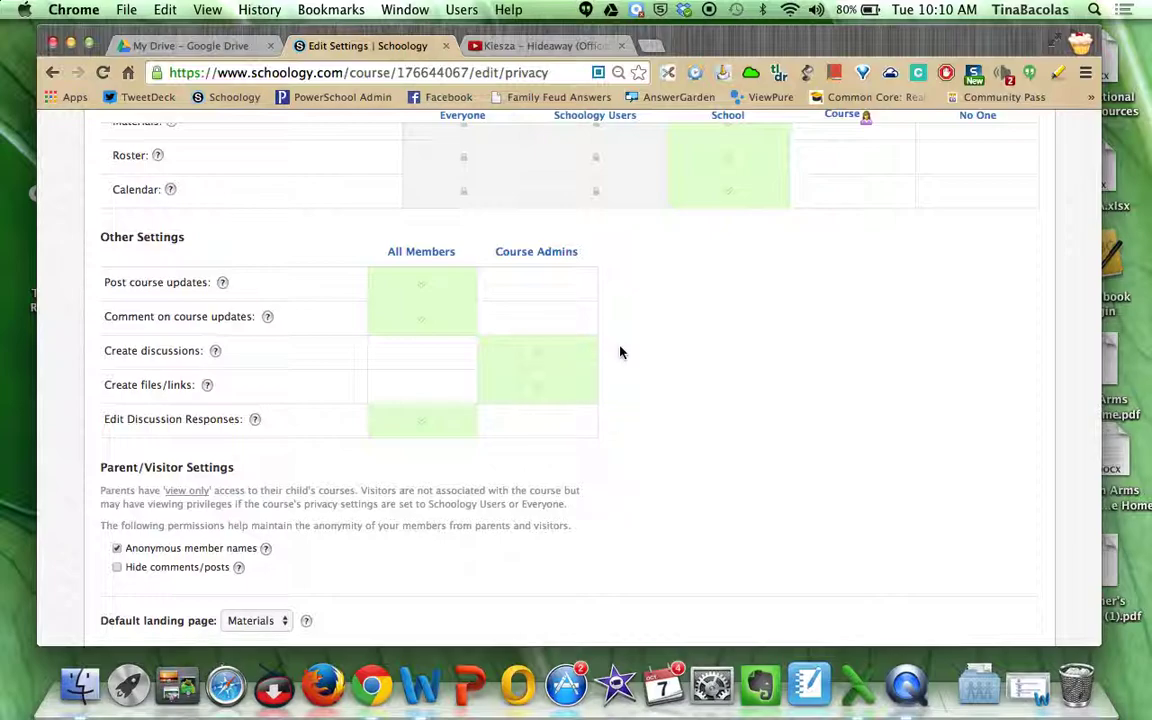
{"action": "scroll", "coordinate": [650, 311], "scroll_direction": "up", "scroll_amount": 3}
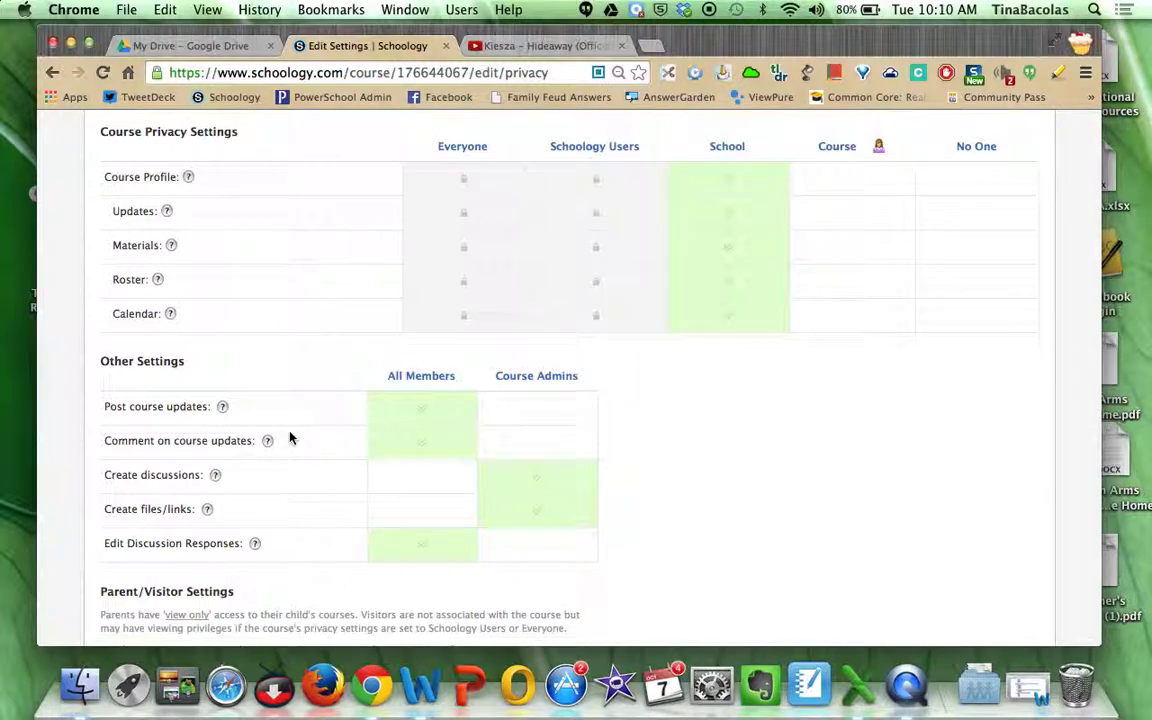
{"action": "scroll", "coordinate": [291, 437], "scroll_direction": "up", "scroll_amount": 2}
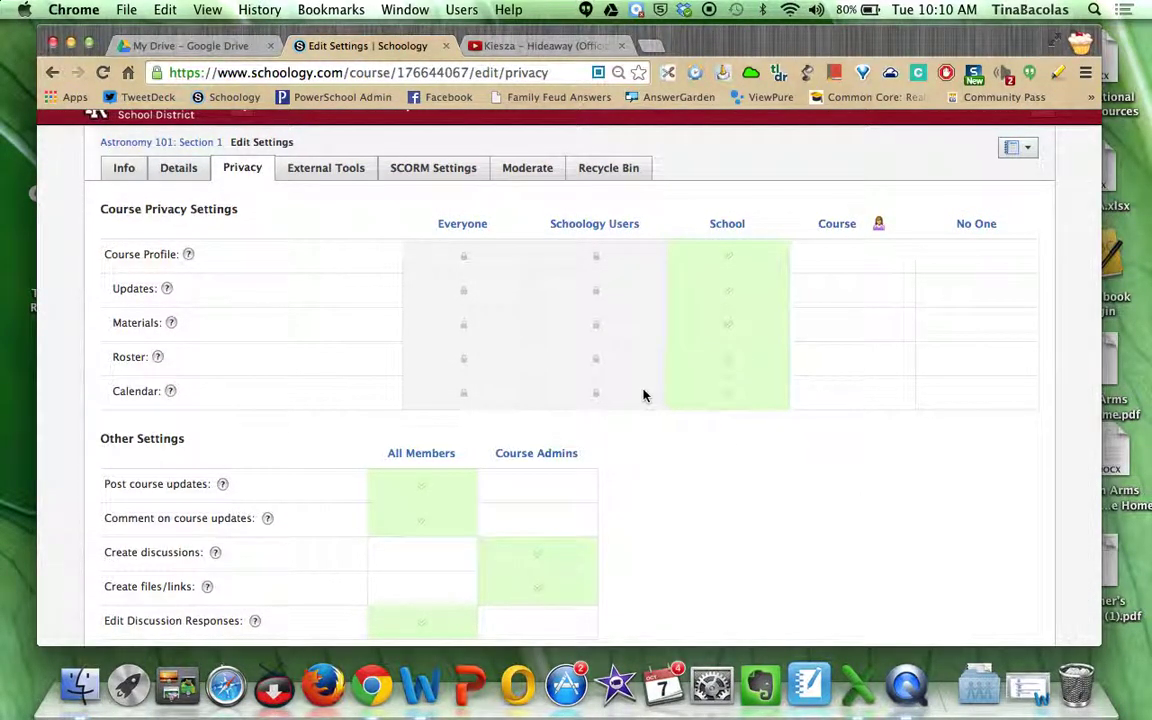
{"action": "scroll", "coordinate": [640, 394], "scroll_direction": "up", "scroll_amount": 1}
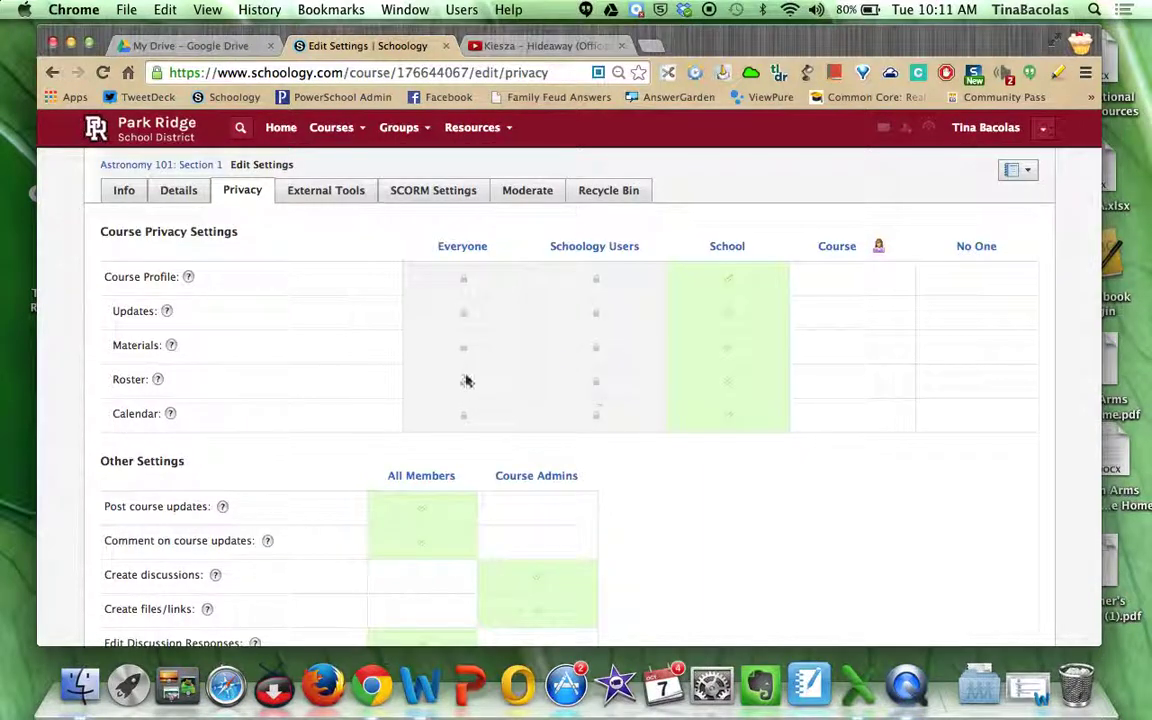
Step: Return to the materials page of Astronomy 101: Section 1
{"action": "left_click", "coordinate": [162, 166]}
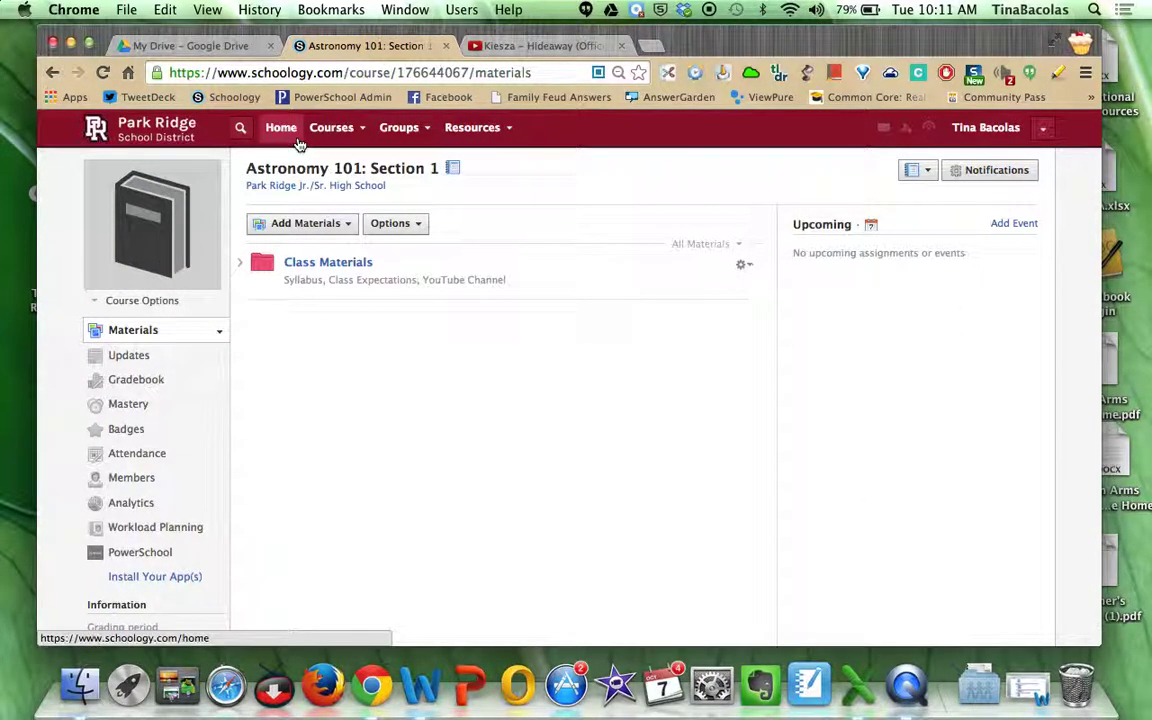
{"action": "left_click", "coordinate": [331, 130]}
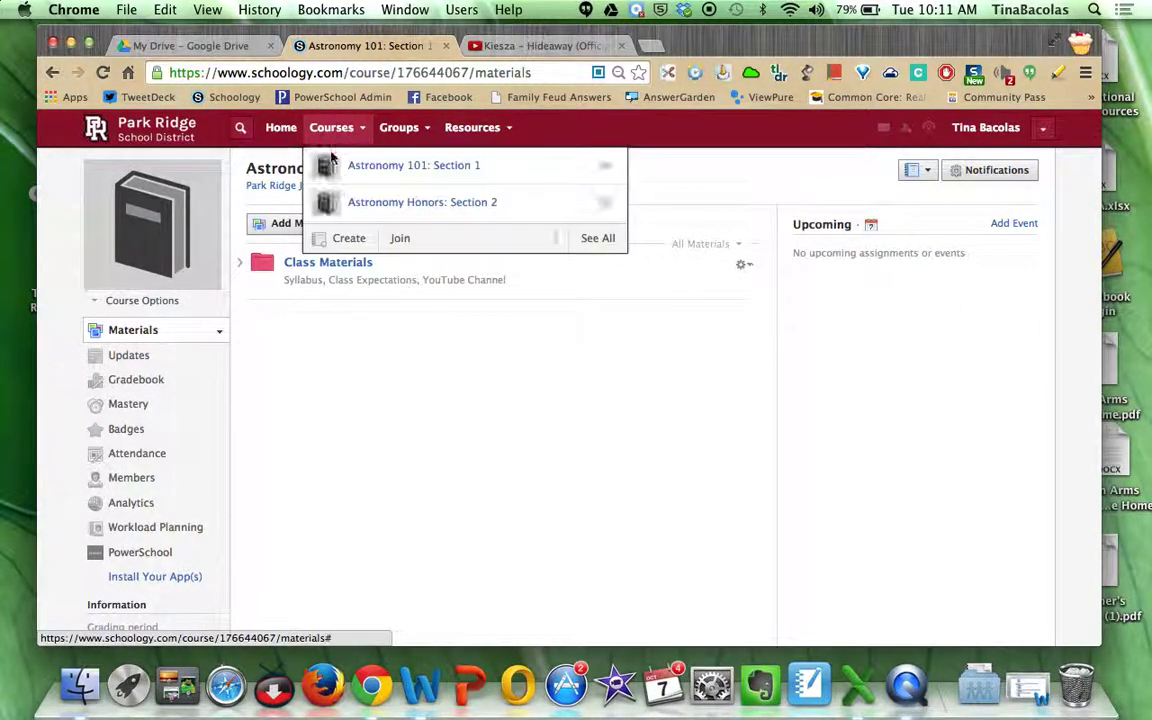
{"action": "left_click", "coordinate": [350, 178]}
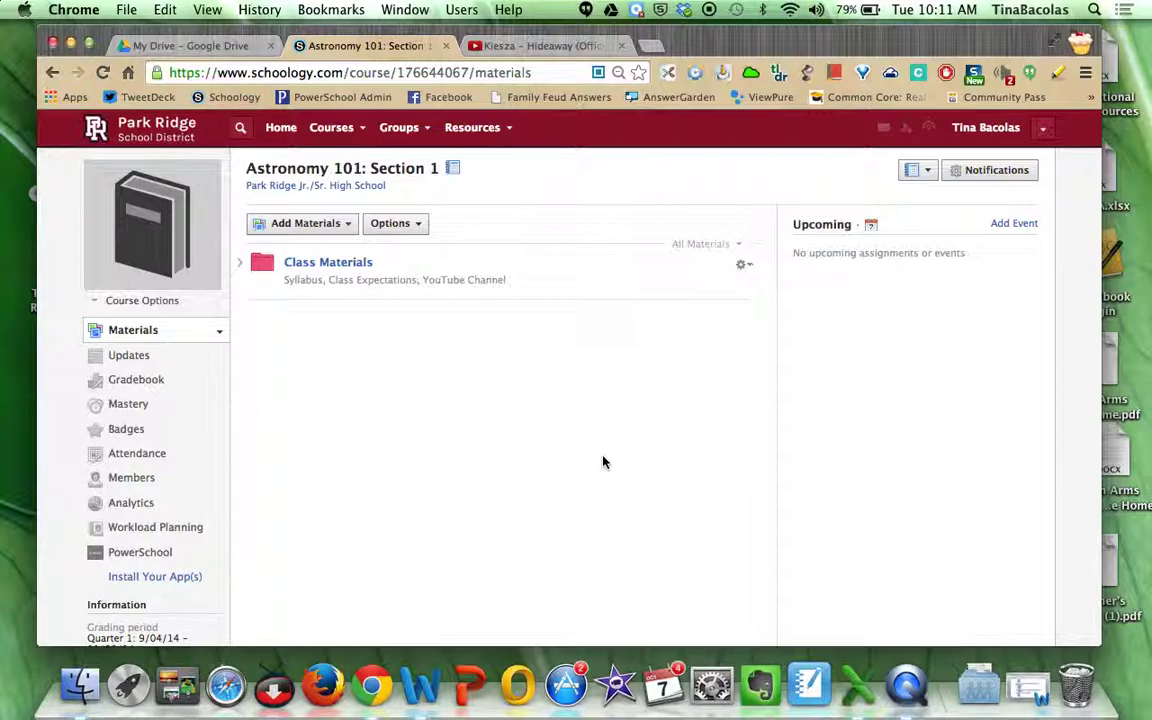
Step: Review the types of material that can be added to the course and the options for creating a folder
{"action": "left_click", "coordinate": [341, 226]}
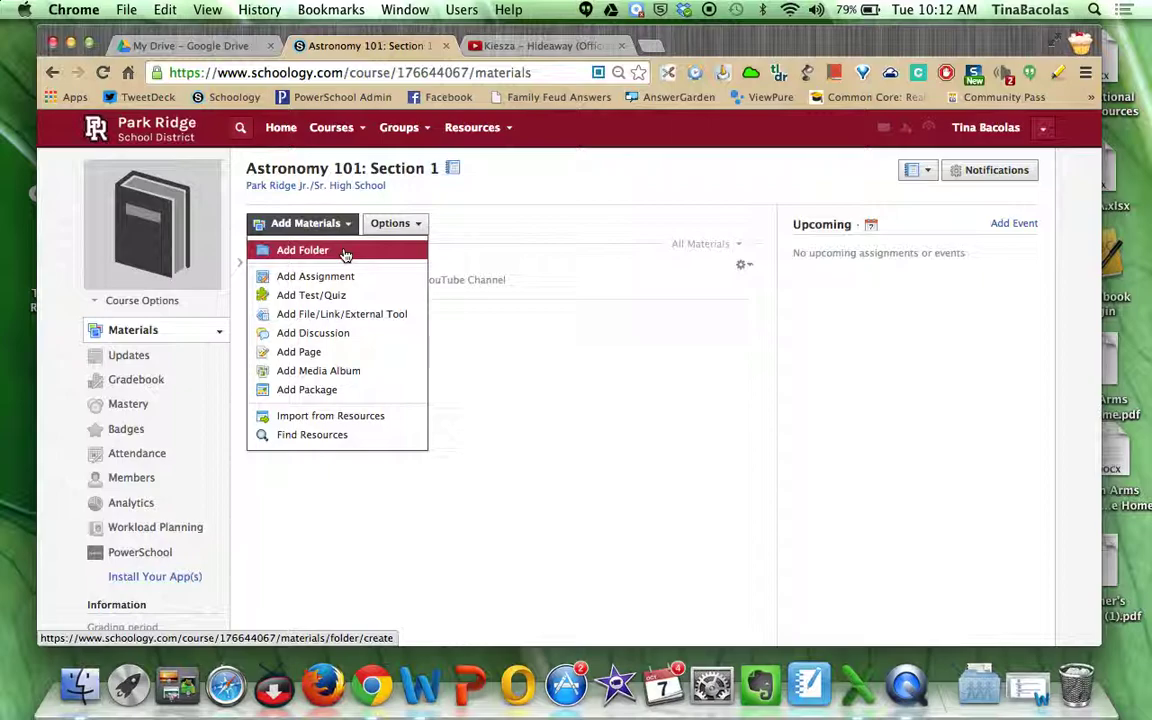
{"action": "left_click", "coordinate": [612, 514]}
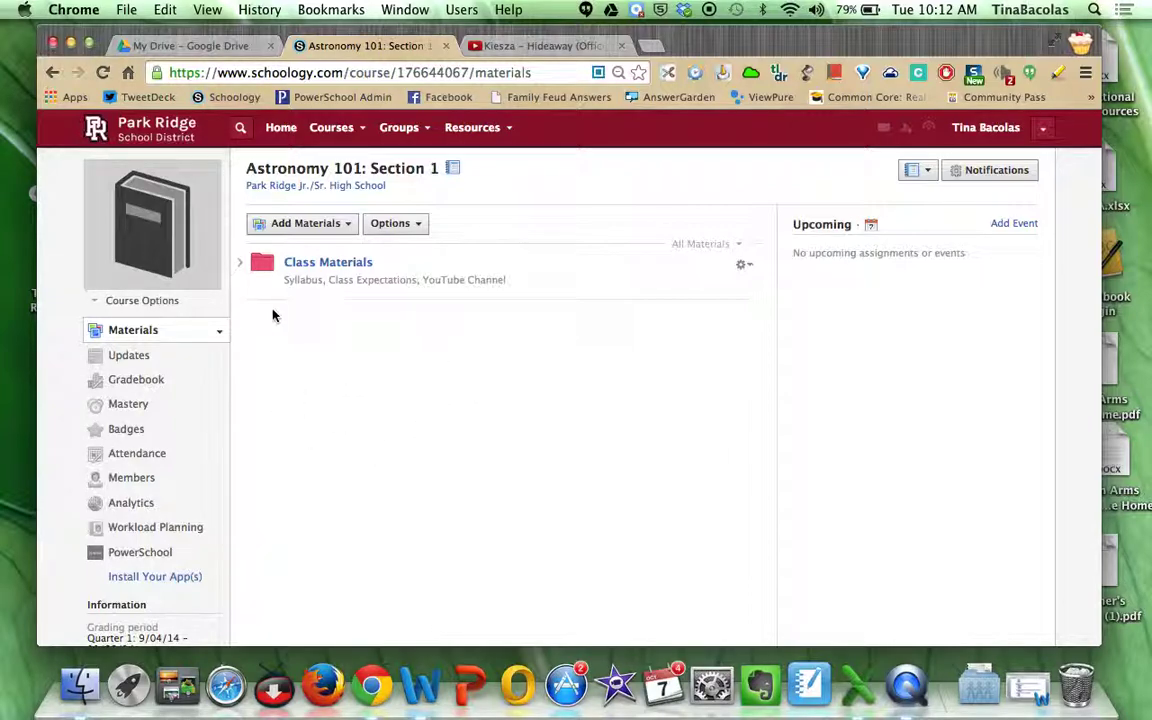
{"action": "left_click", "coordinate": [313, 226]}
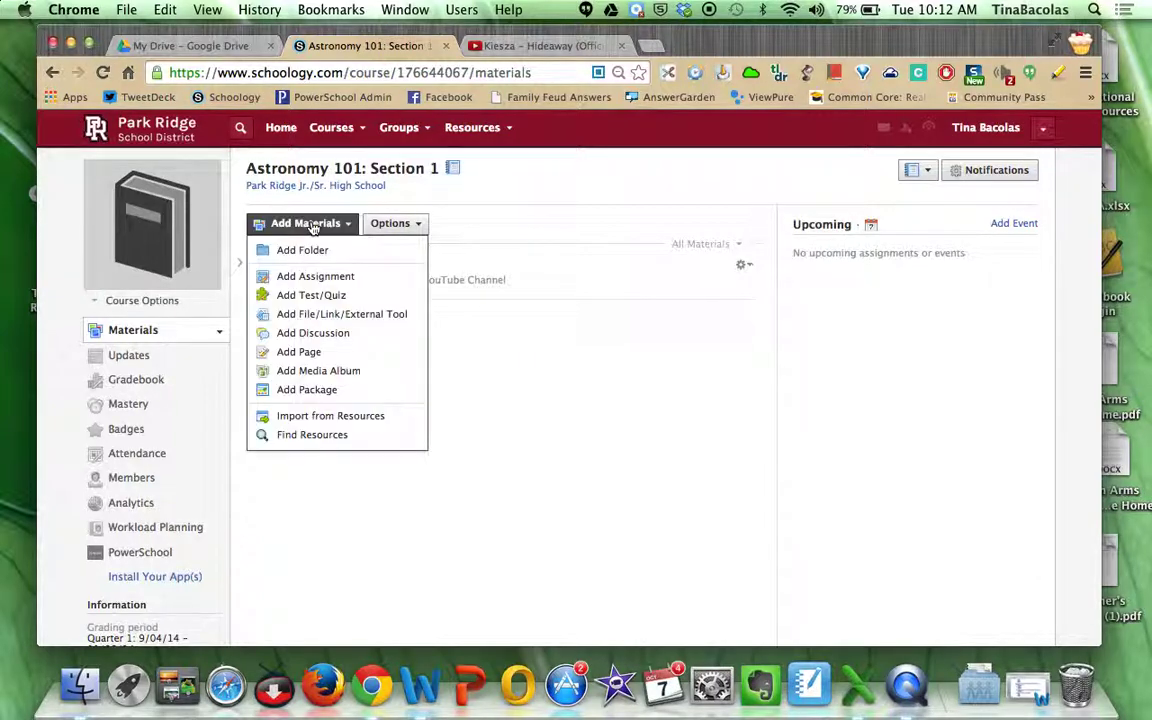
{"action": "left_click", "coordinate": [302, 250]}
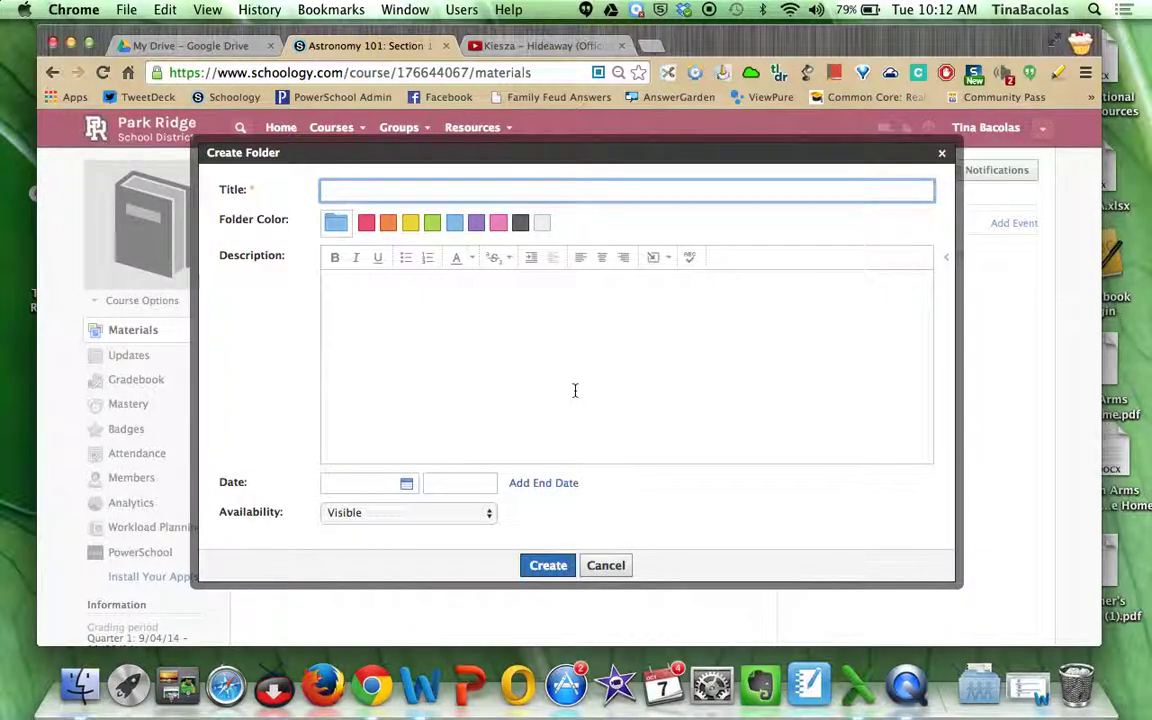
{"action": "left_click", "coordinate": [603, 566]}
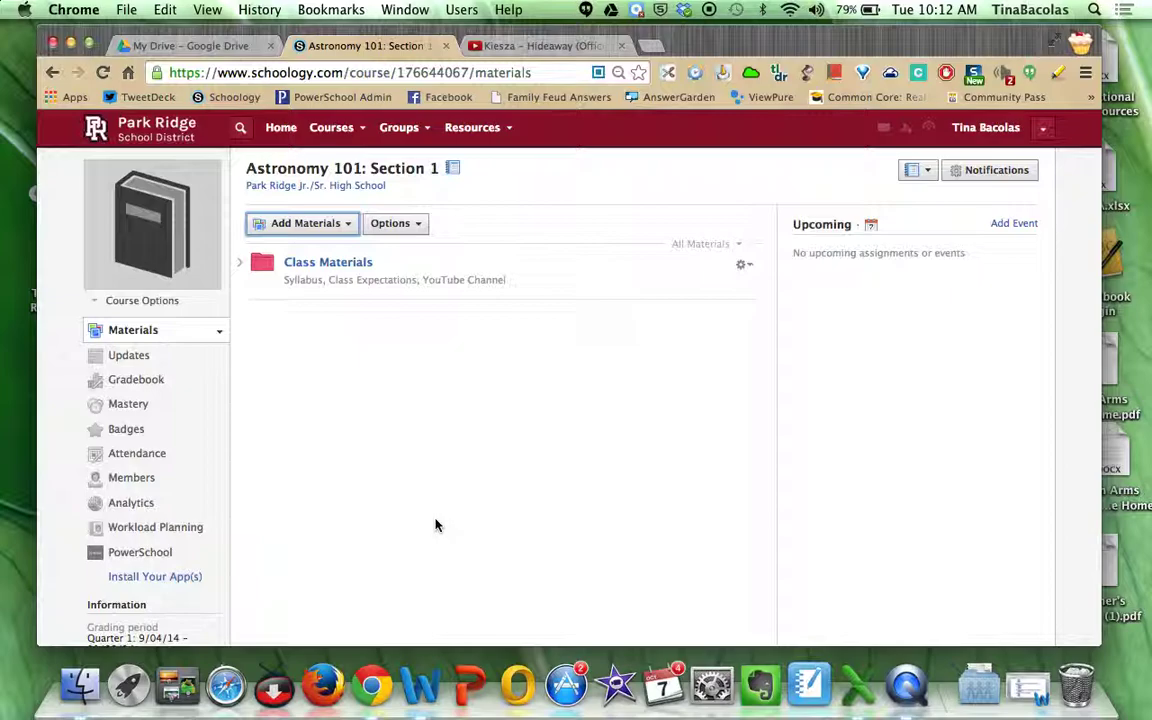
{"action": "left_click", "coordinate": [330, 266]}
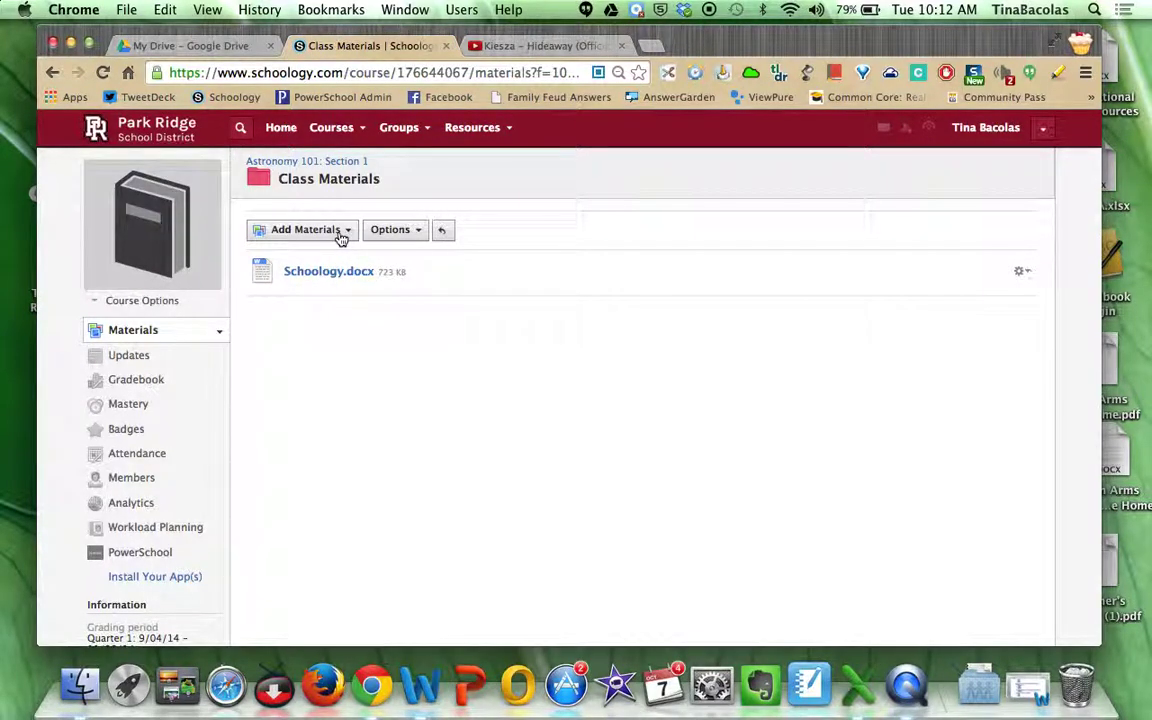
{"action": "left_click", "coordinate": [341, 236]}
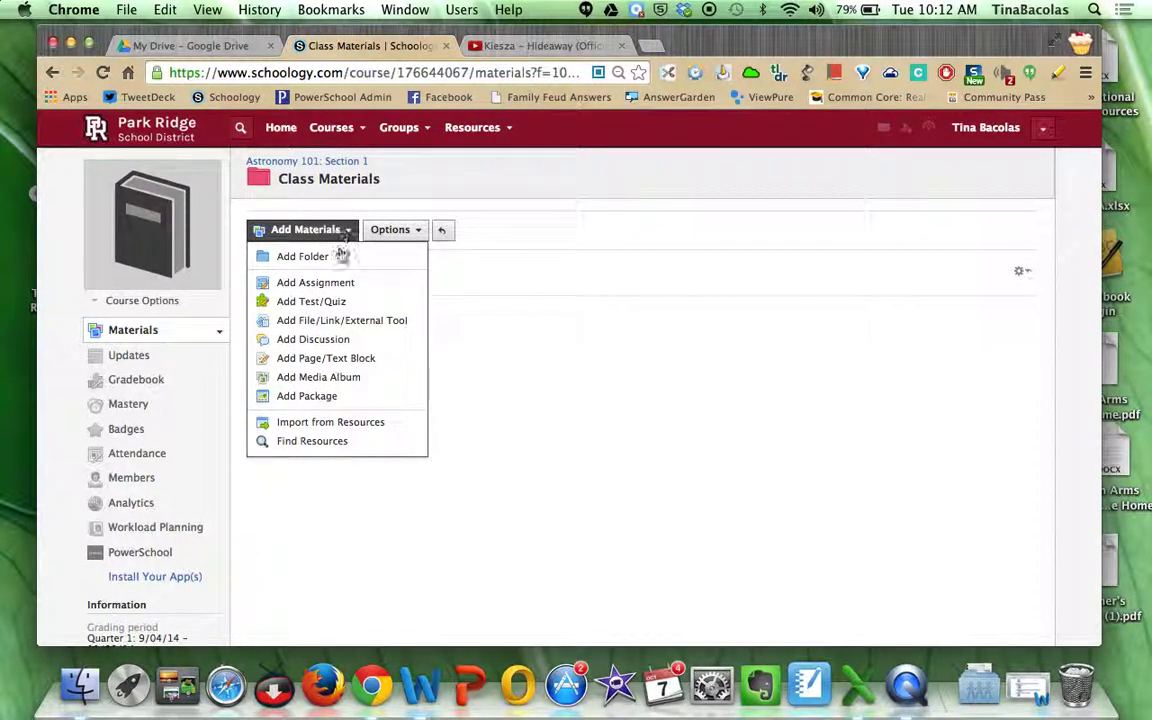
{"action": "left_click", "coordinate": [347, 323]}
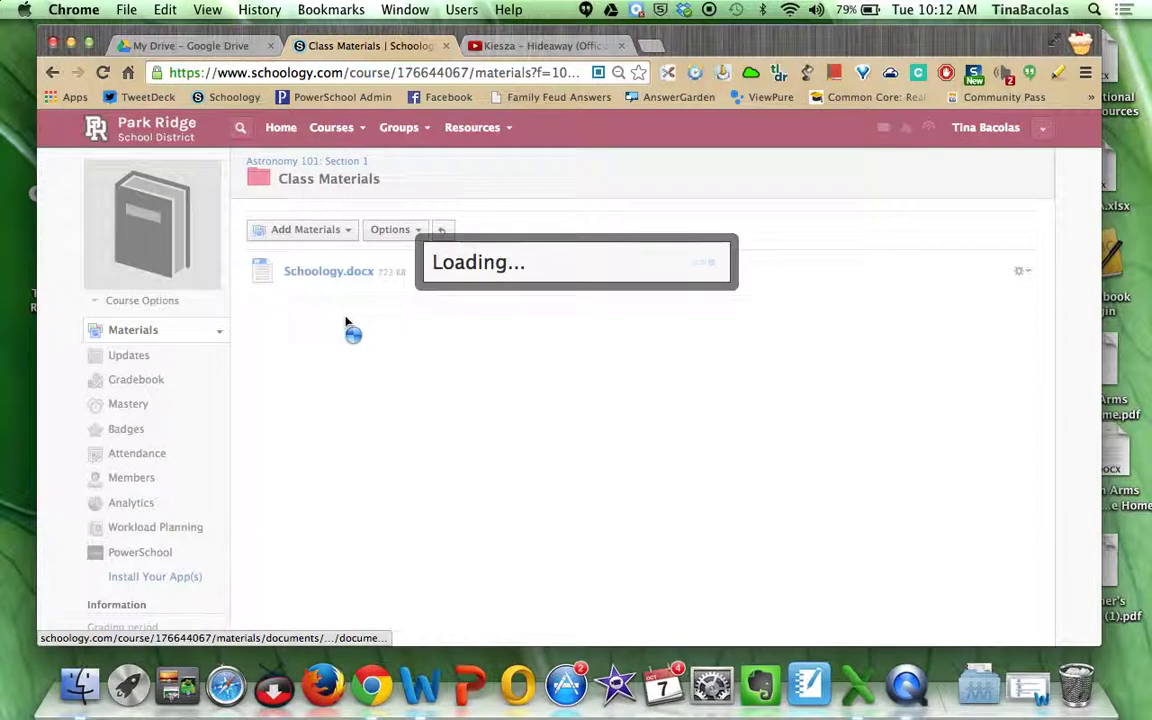
{"action": "left_click", "coordinate": [422, 286]}
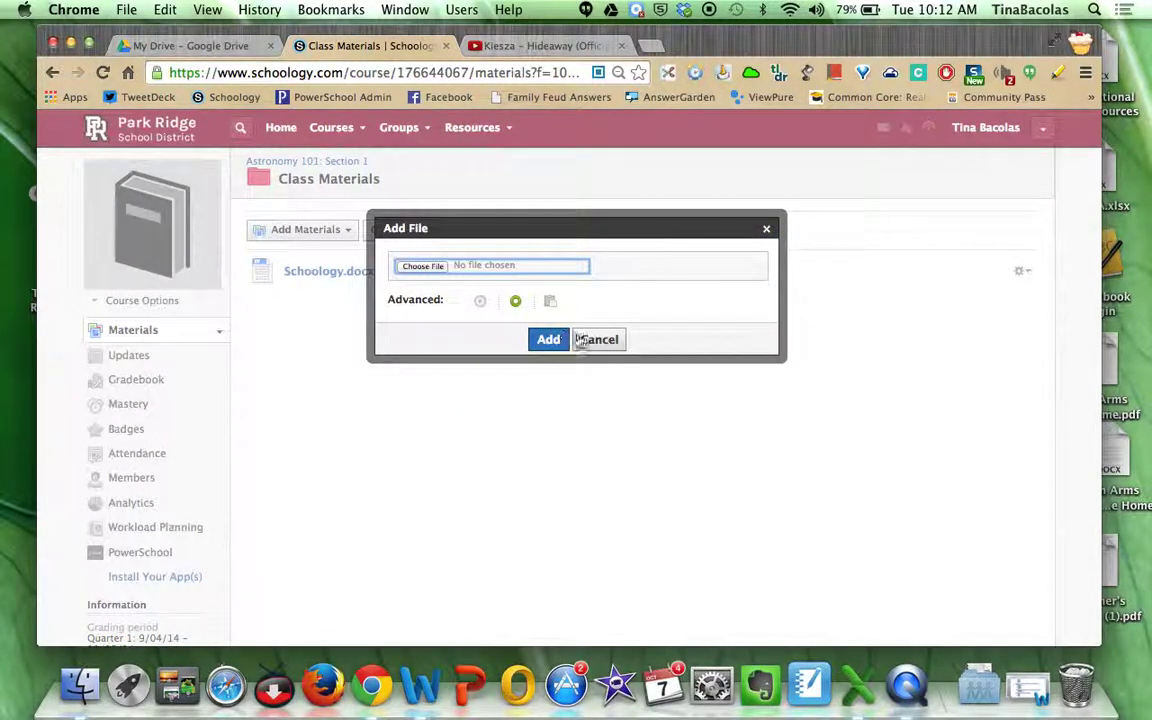
{"action": "left_click", "coordinate": [588, 340]}
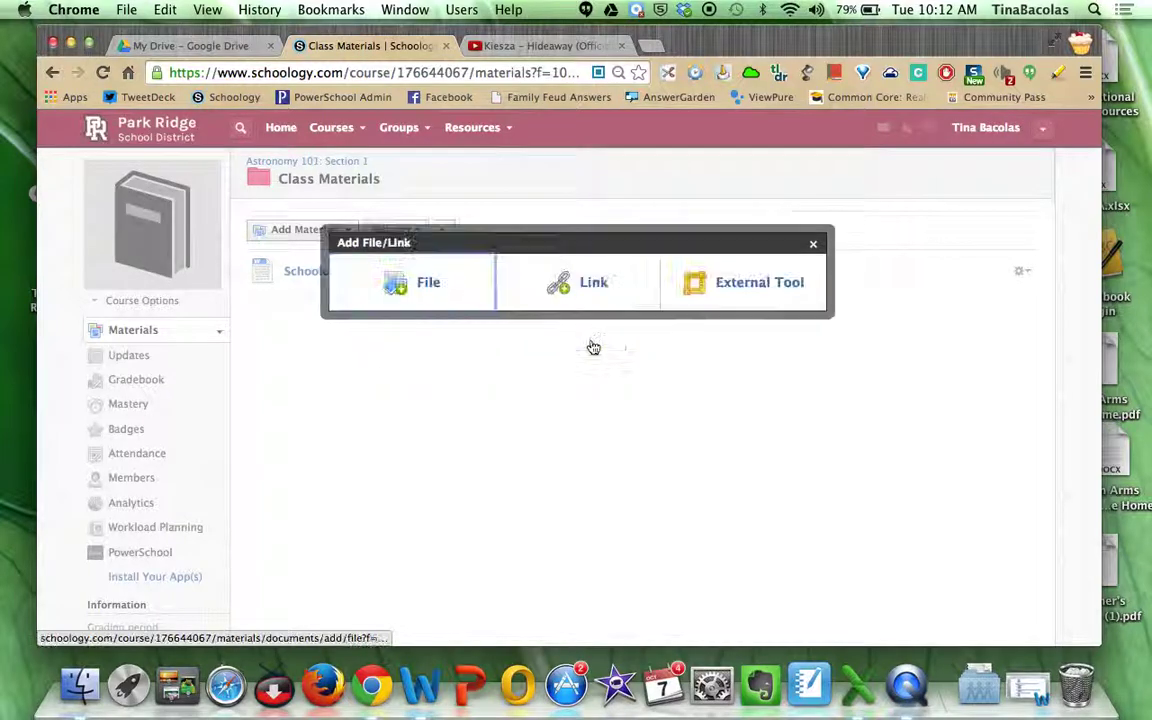
{"action": "left_click", "coordinate": [812, 245]}
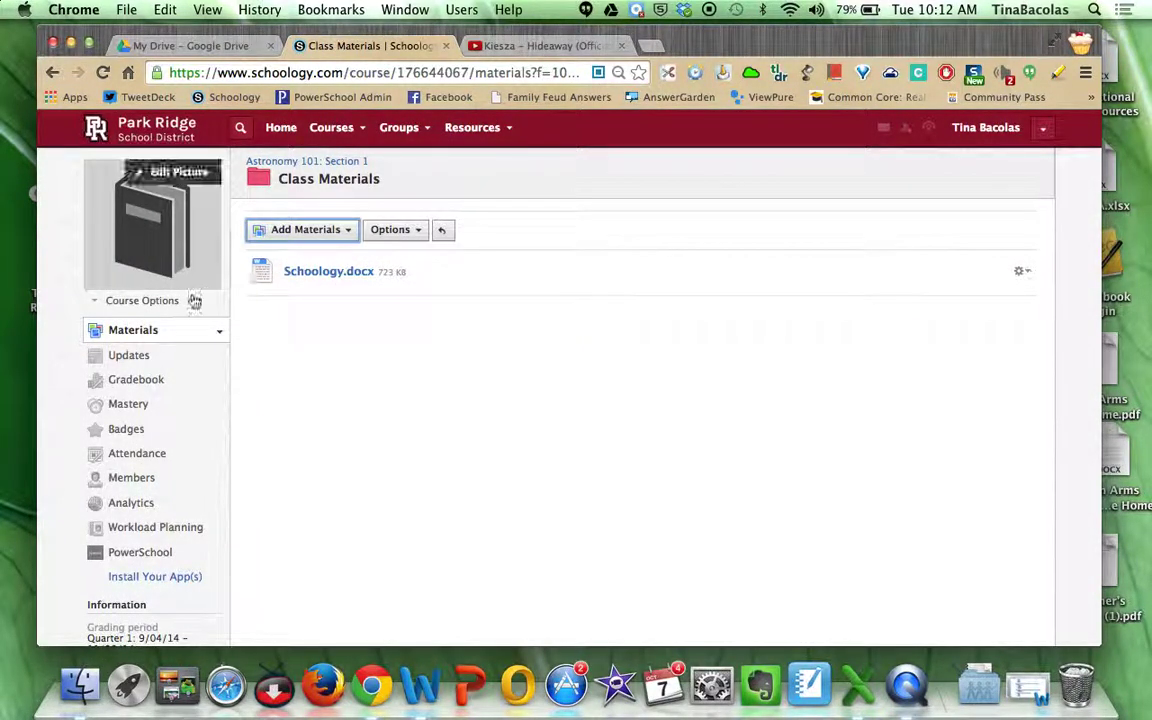
{"action": "left_click", "coordinate": [138, 331]}
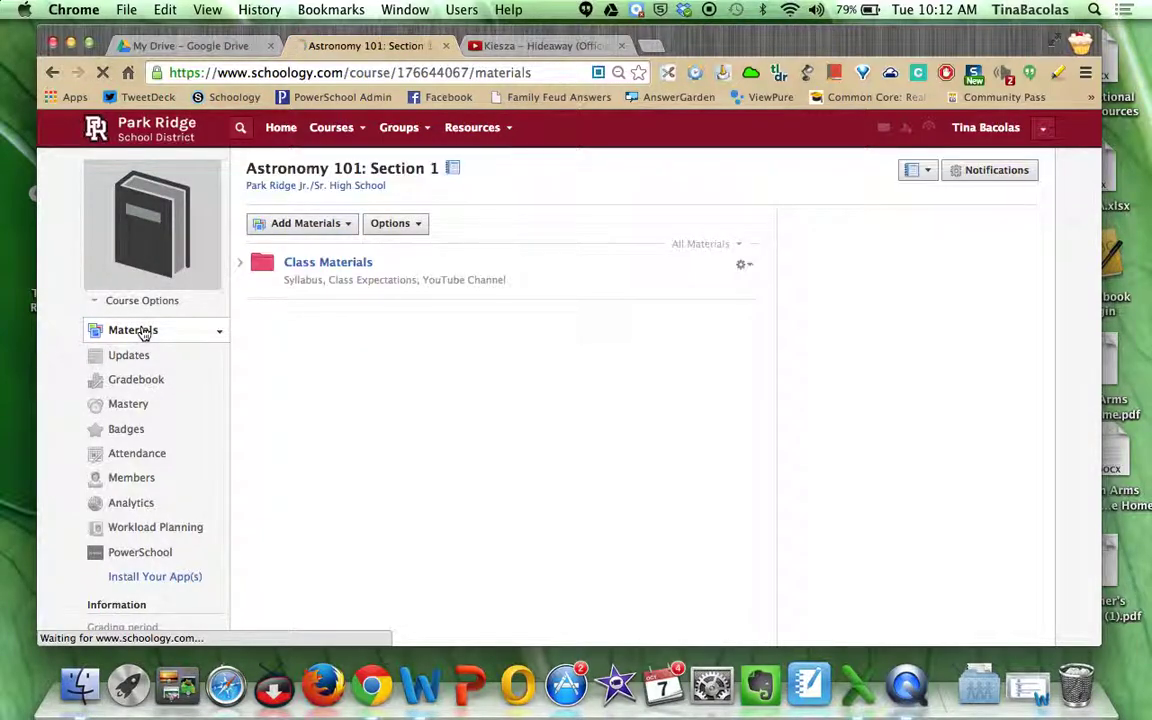
Step: Add the résumé PDF from the Desktop as a file in the main course materials, outside the Class Materials folder
{"action": "left_click", "coordinate": [342, 224]}
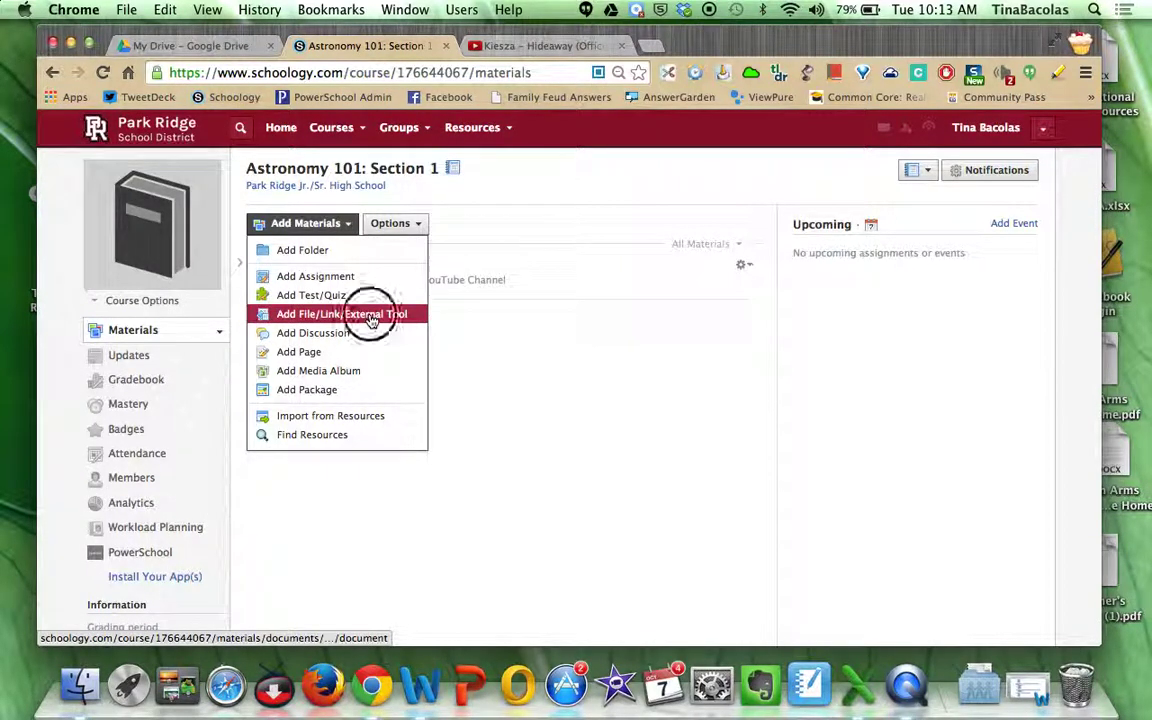
{"action": "left_click", "coordinate": [368, 315]}
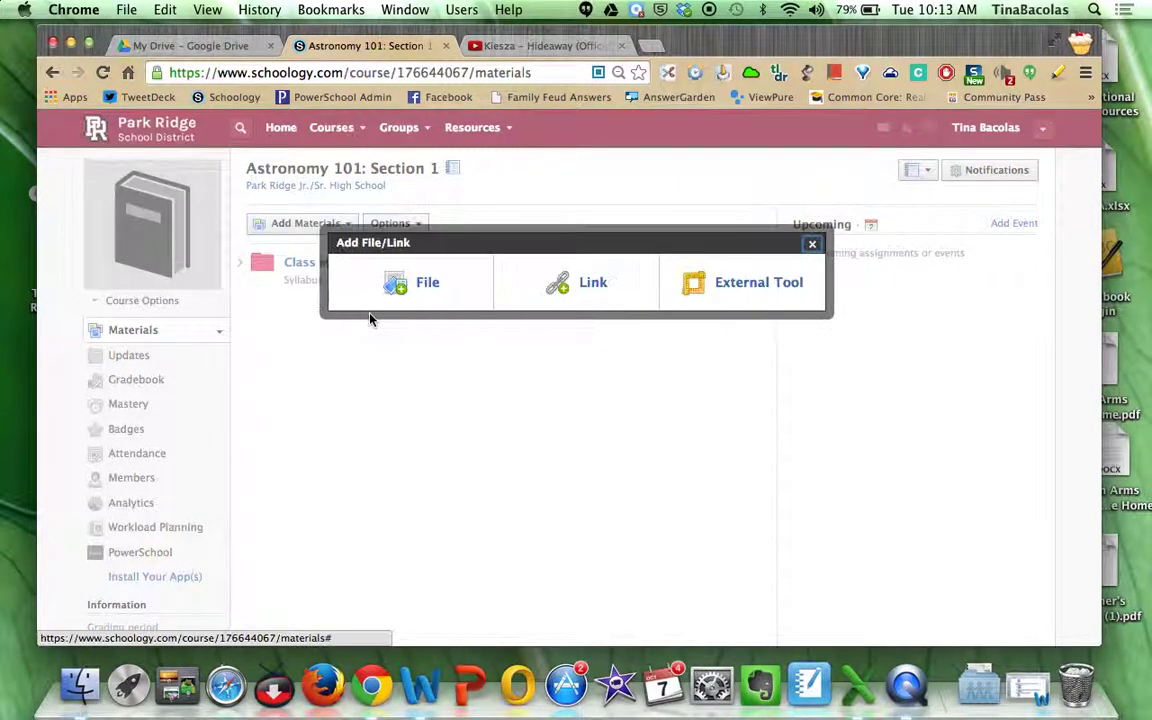
{"action": "left_click", "coordinate": [428, 286]}
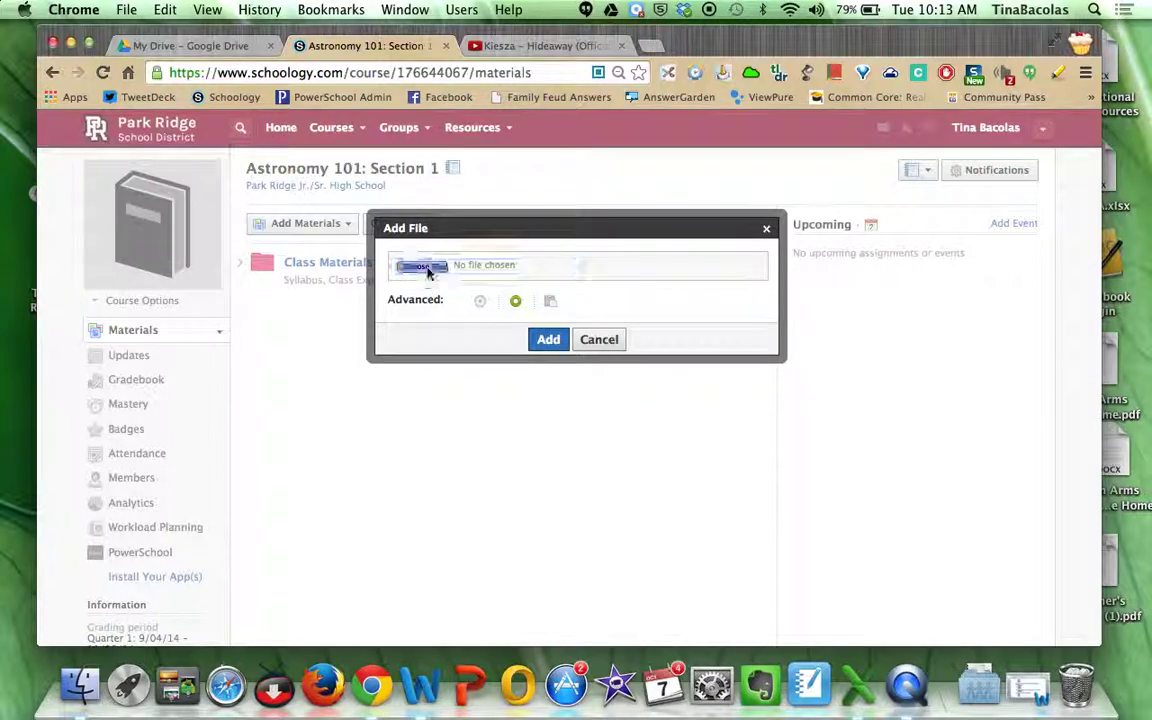
{"action": "left_click", "coordinate": [428, 272]}
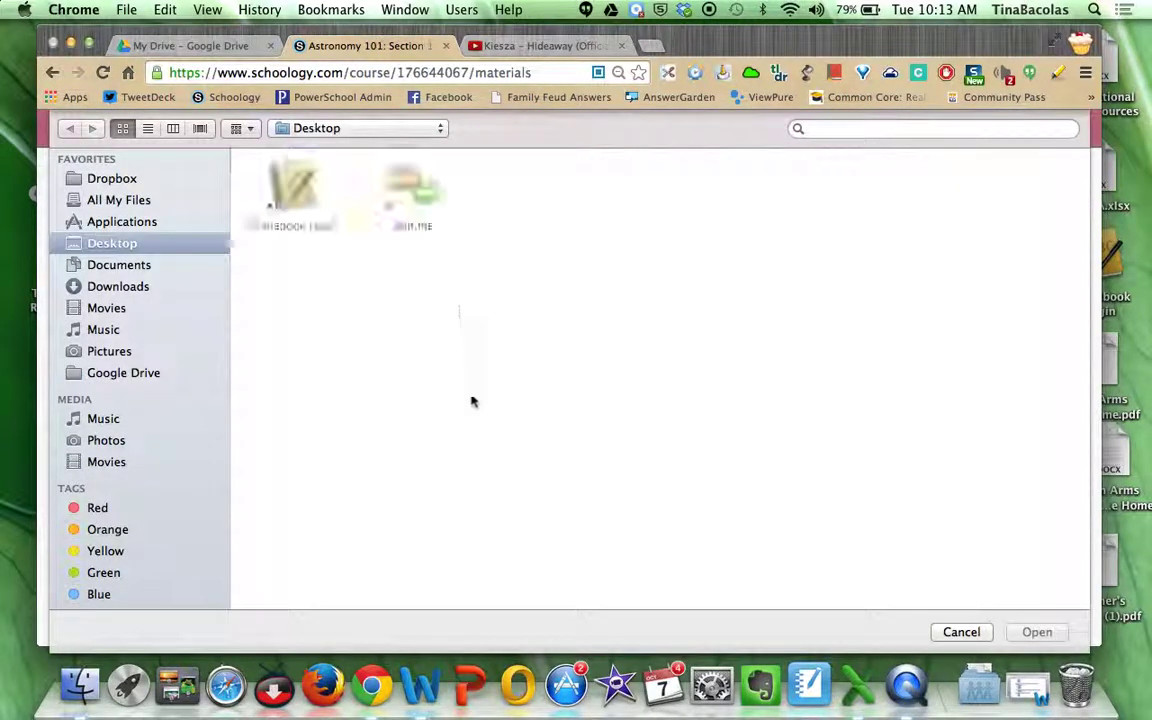
{"action": "left_click", "coordinate": [543, 371]}
{"action": "double_click", "coordinate": [543, 371]}
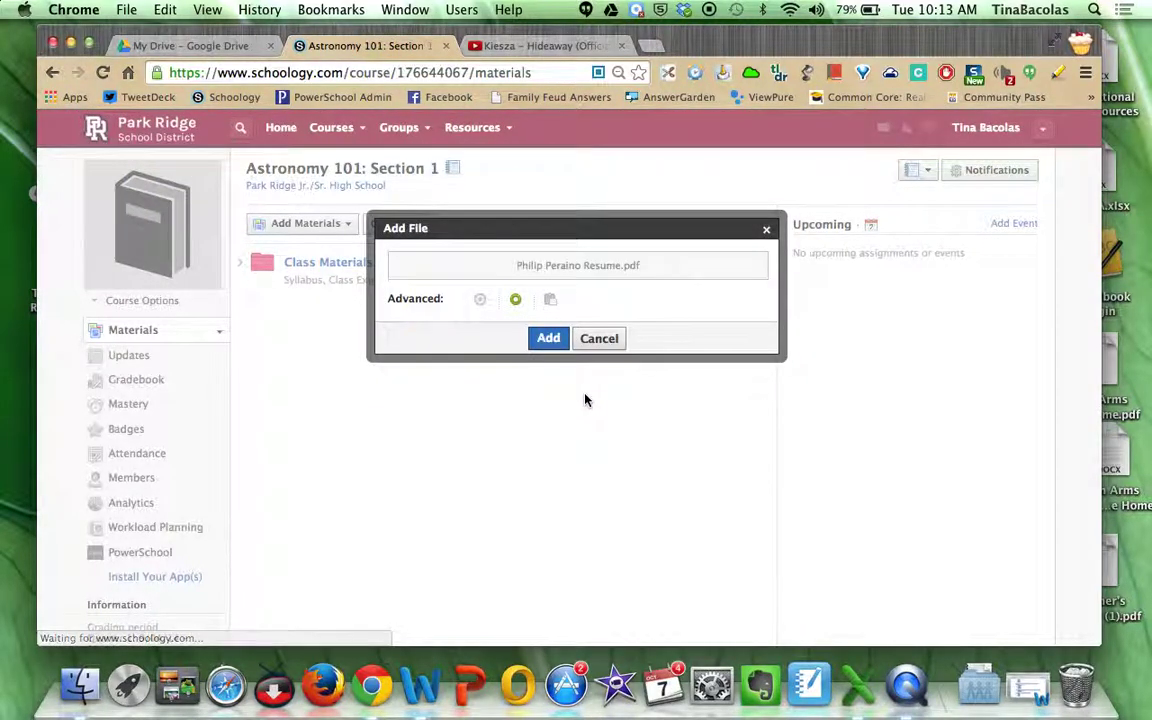
{"action": "left_click", "coordinate": [548, 338]}
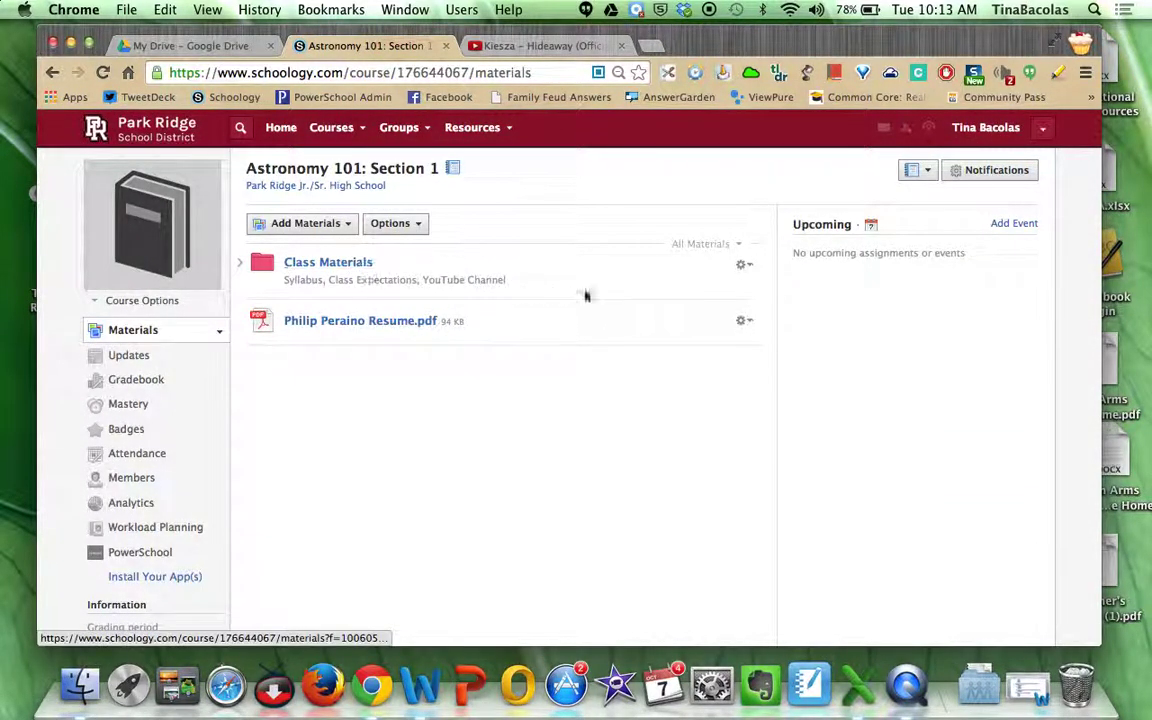
Step: Move the résumé PDF from the main course materials into the Class Materials folder
{"action": "left_click", "coordinate": [743, 322]}
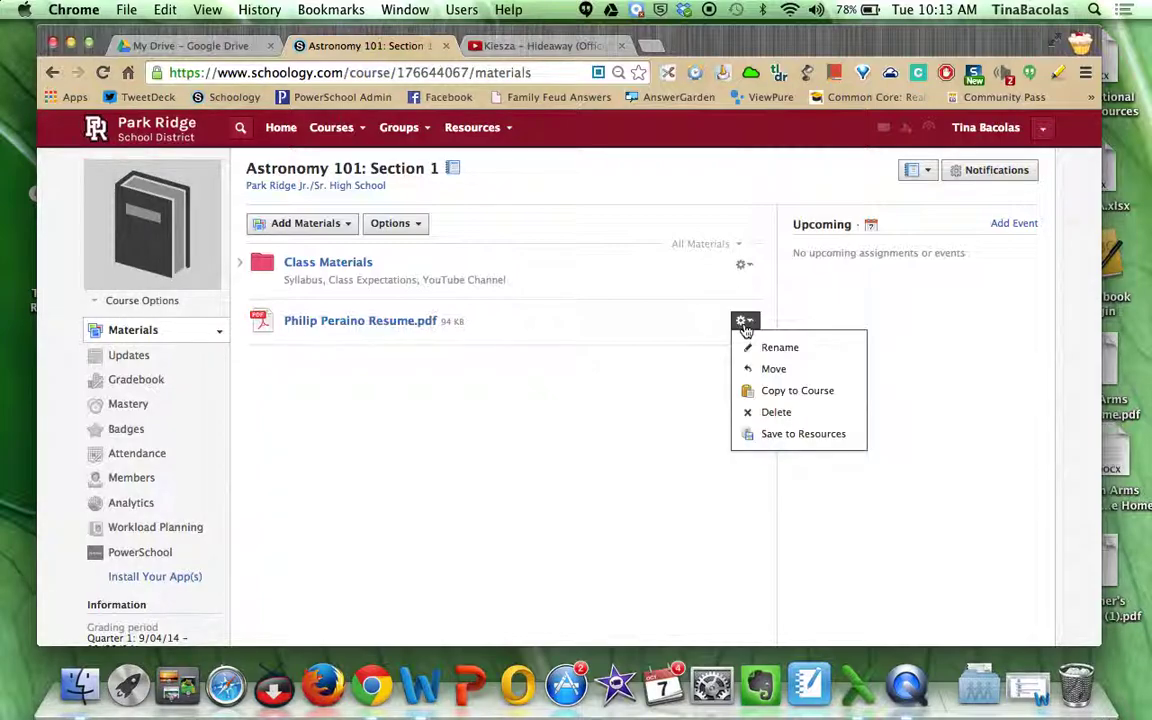
{"action": "left_click", "coordinate": [748, 368]}
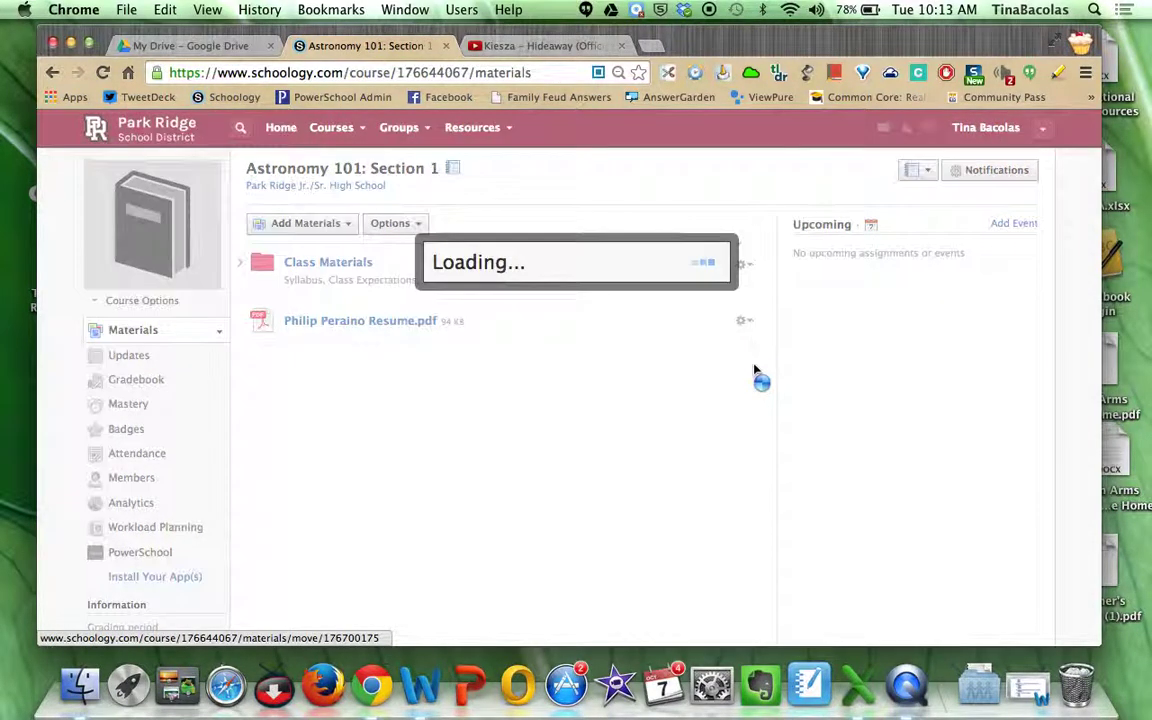
{"action": "left_click", "coordinate": [589, 272]}
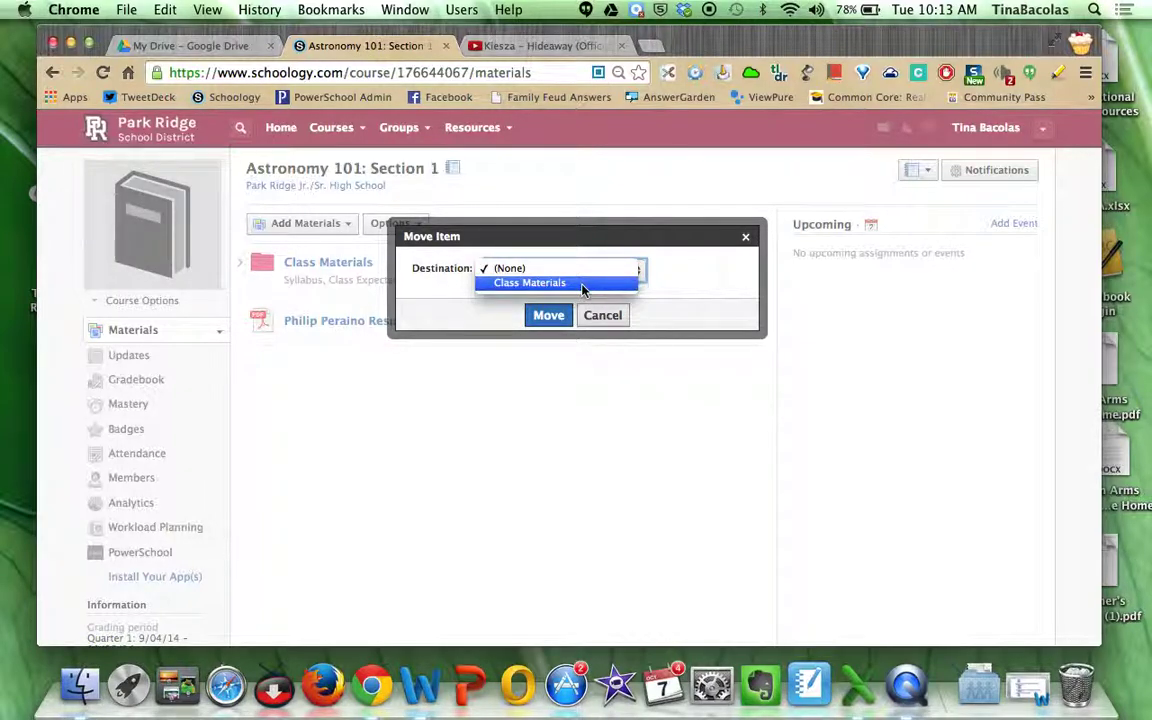
{"action": "left_click", "coordinate": [582, 285]}
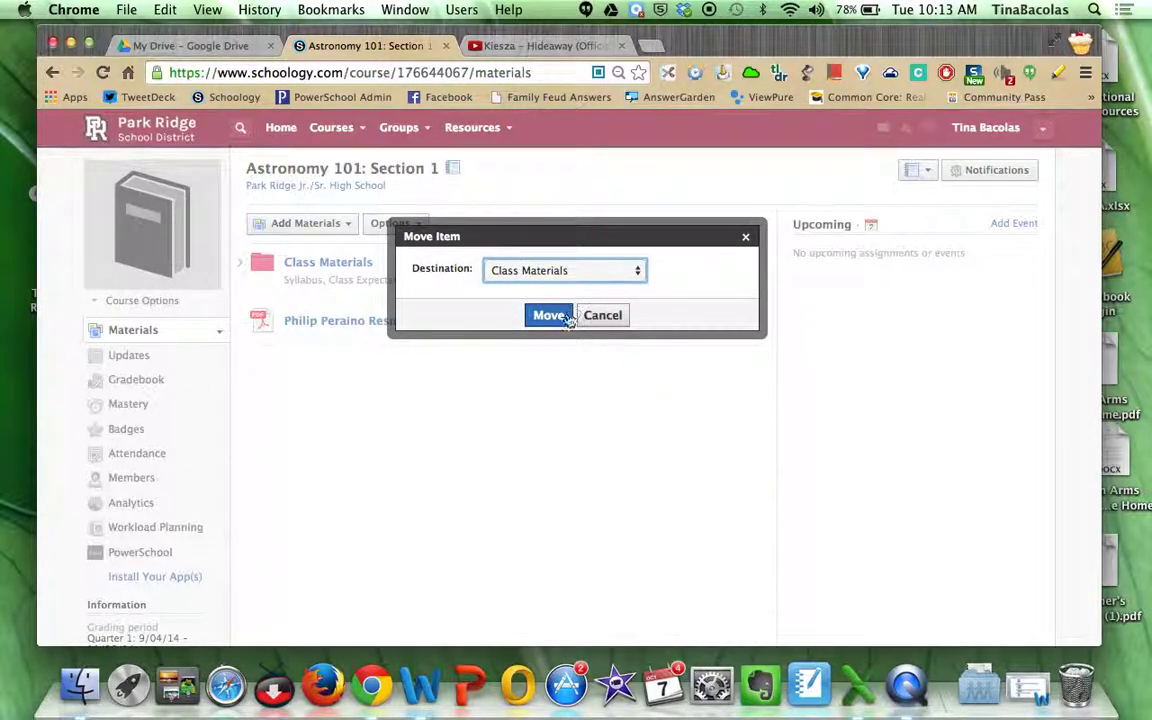
{"action": "left_click", "coordinate": [550, 315]}
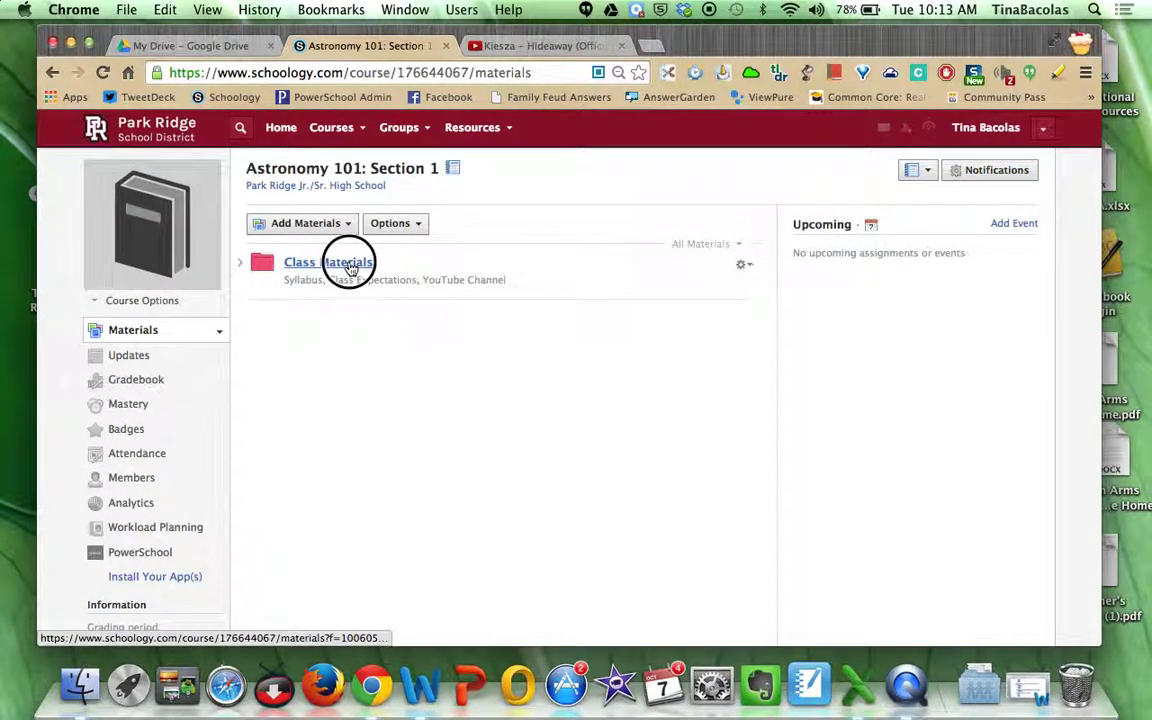
Step: Delete the résumé PDF from the Class Materials folder and return to the main course materials
{"action": "left_click", "coordinate": [348, 266]}
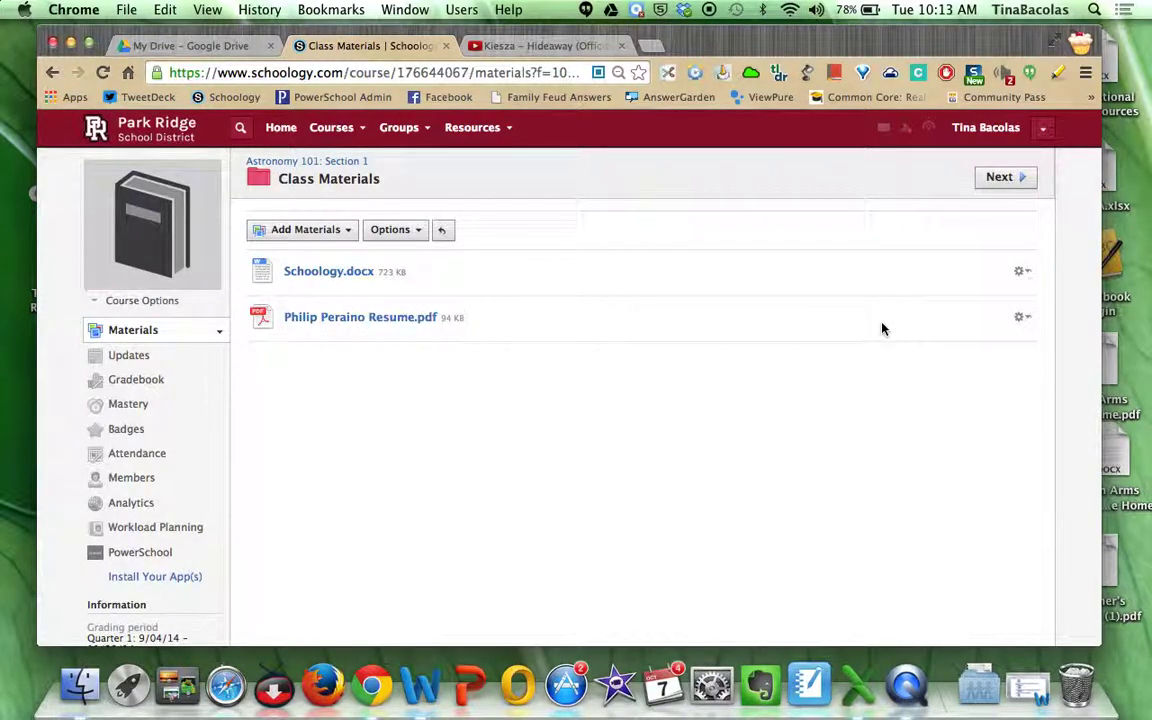
{"action": "left_click", "coordinate": [1031, 325]}
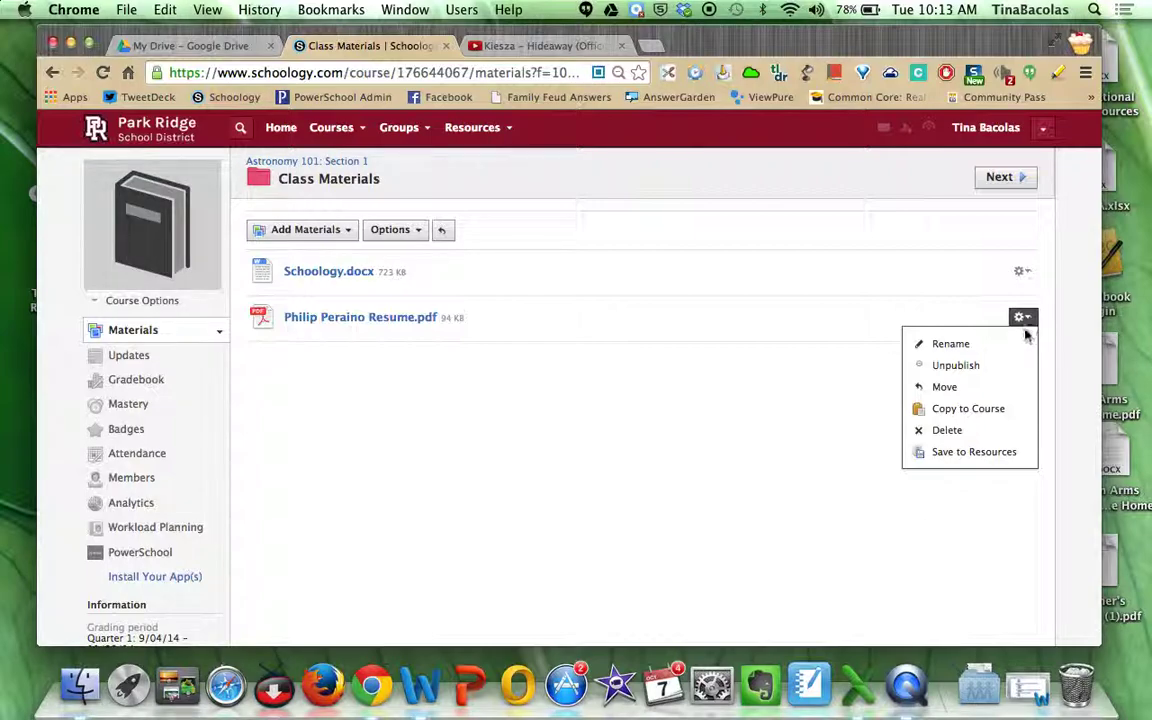
{"action": "left_click", "coordinate": [979, 439]}
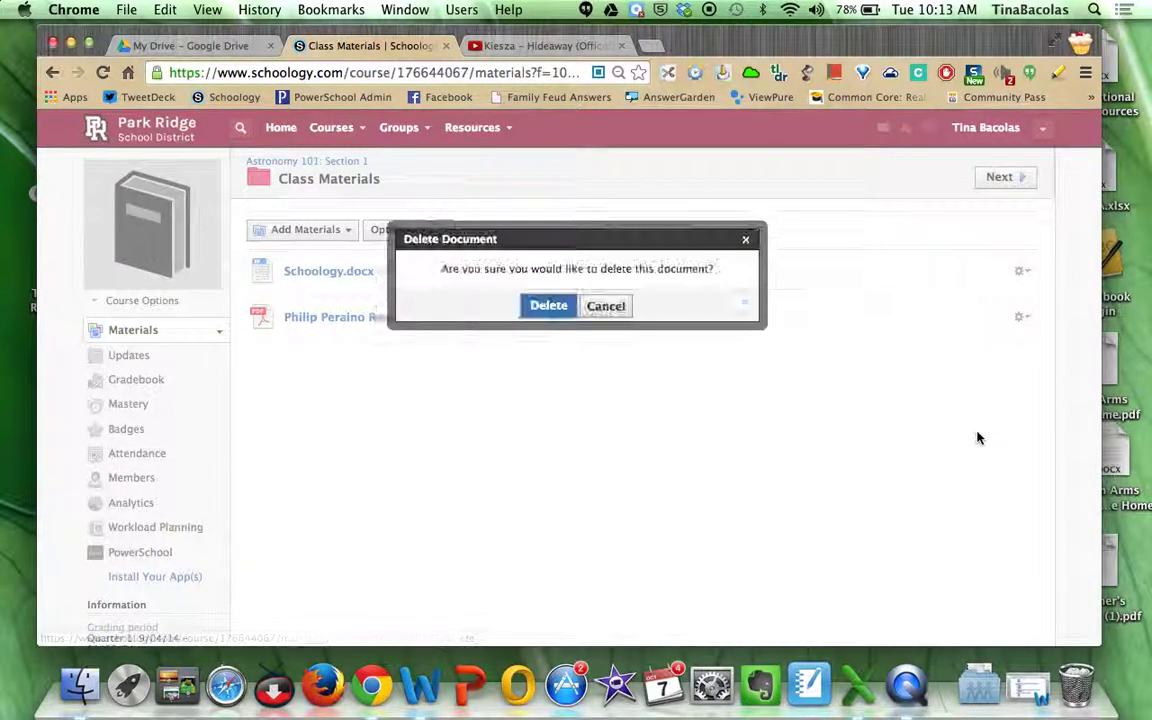
{"action": "left_click", "coordinate": [548, 312]}
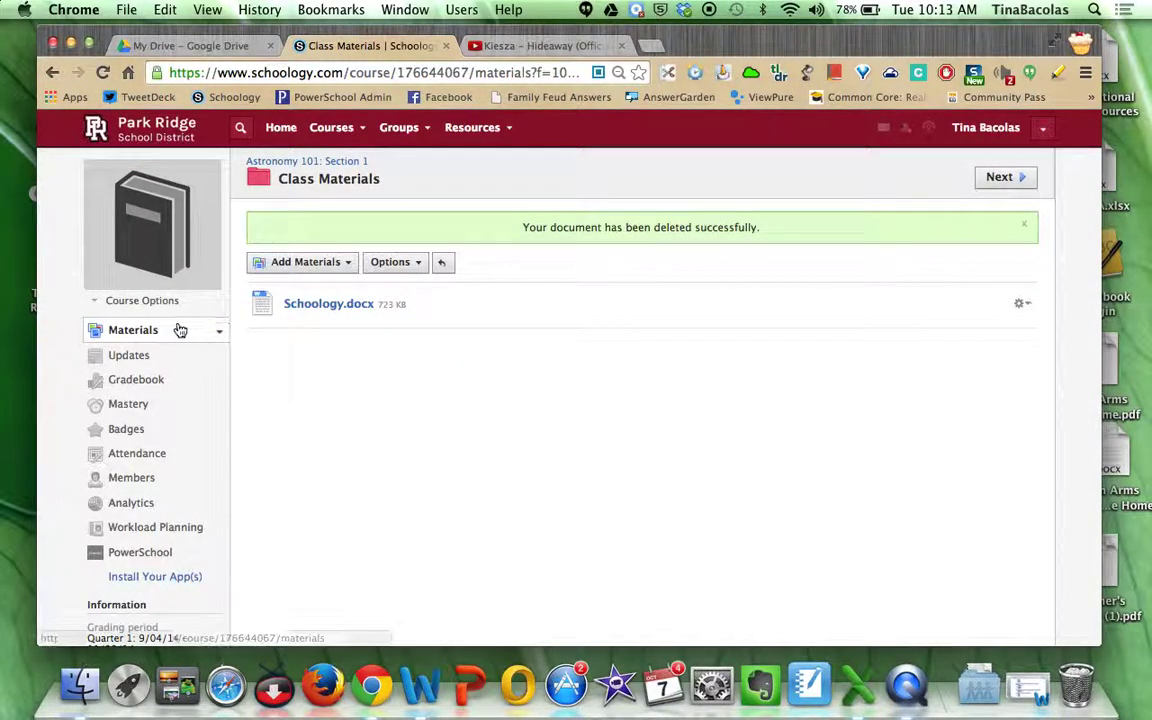
{"action": "left_click", "coordinate": [138, 330]}
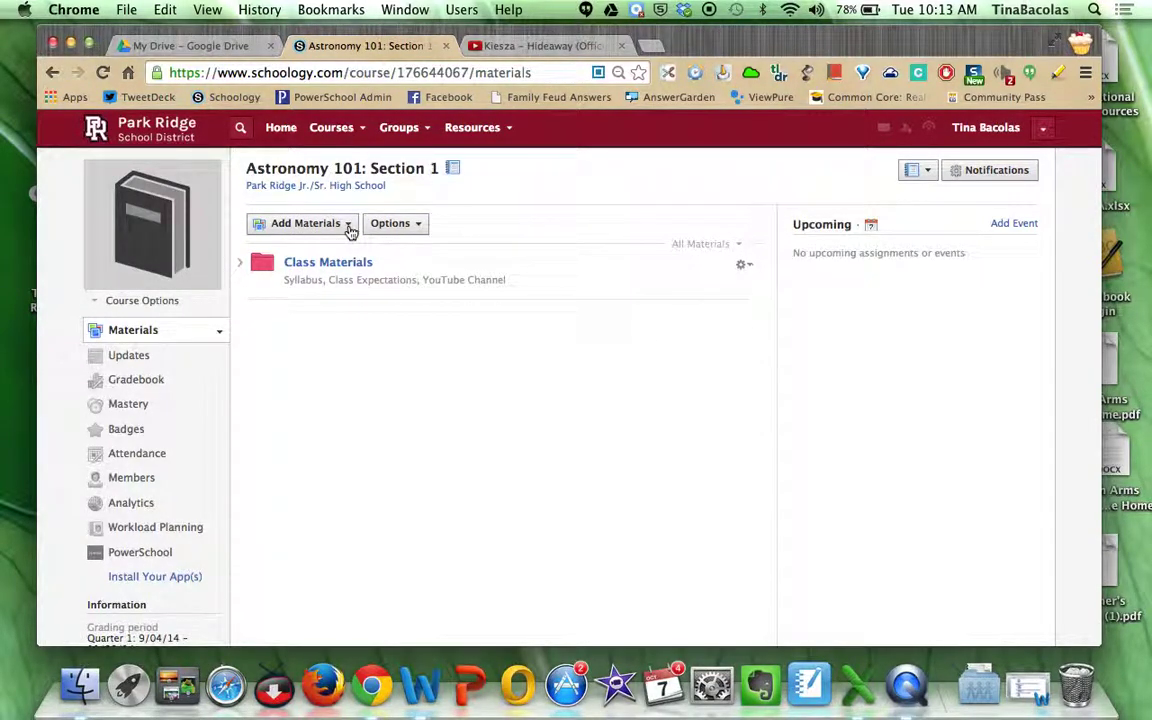
Step: Review the choices for adding a file, link or external tool to the course without adding anything
{"action": "left_click", "coordinate": [349, 228]}
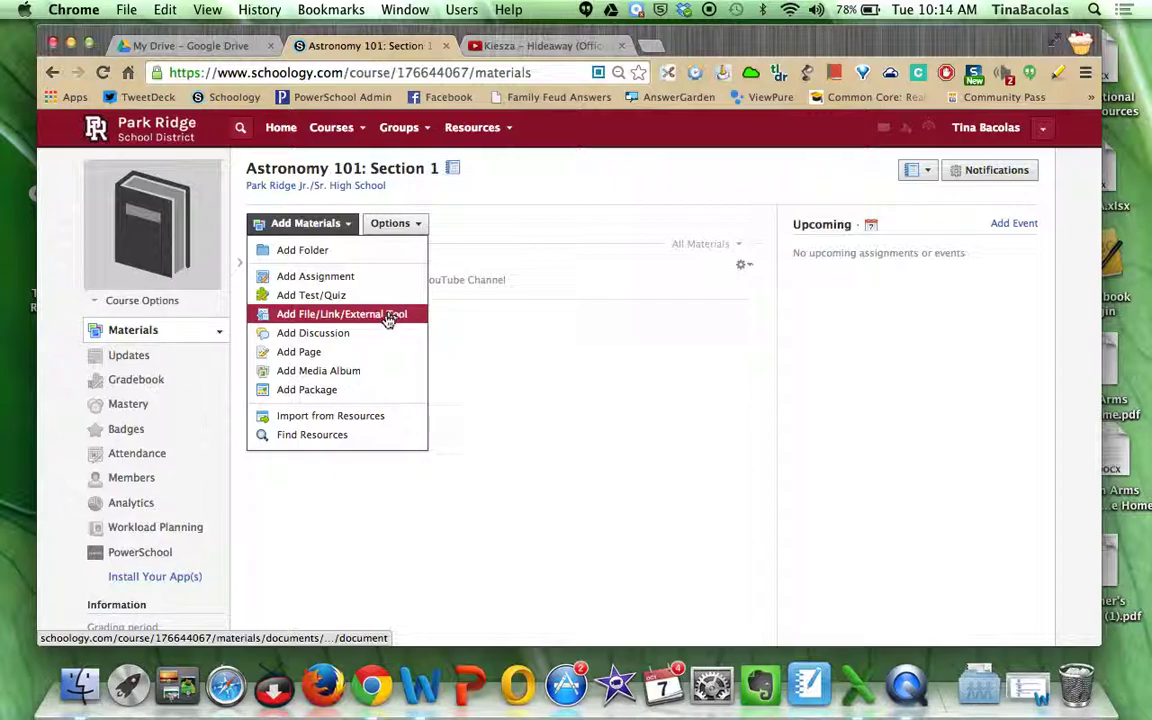
{"action": "left_click", "coordinate": [283, 318]}
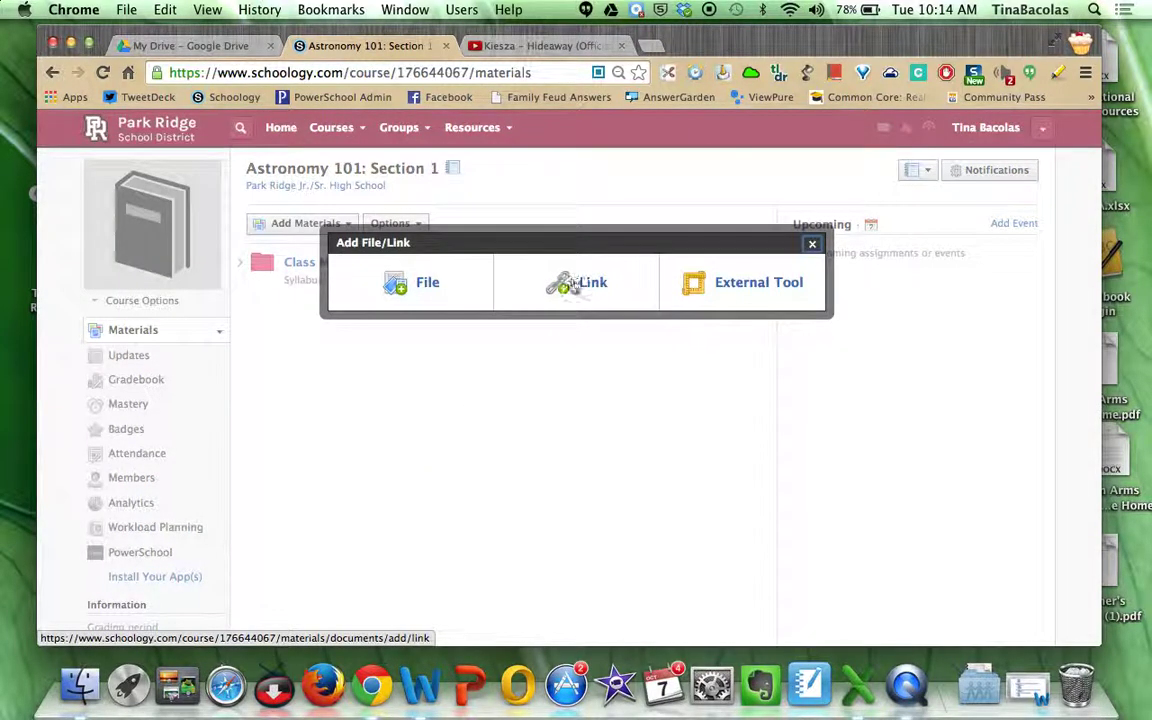
{"action": "left_click", "coordinate": [812, 246]}
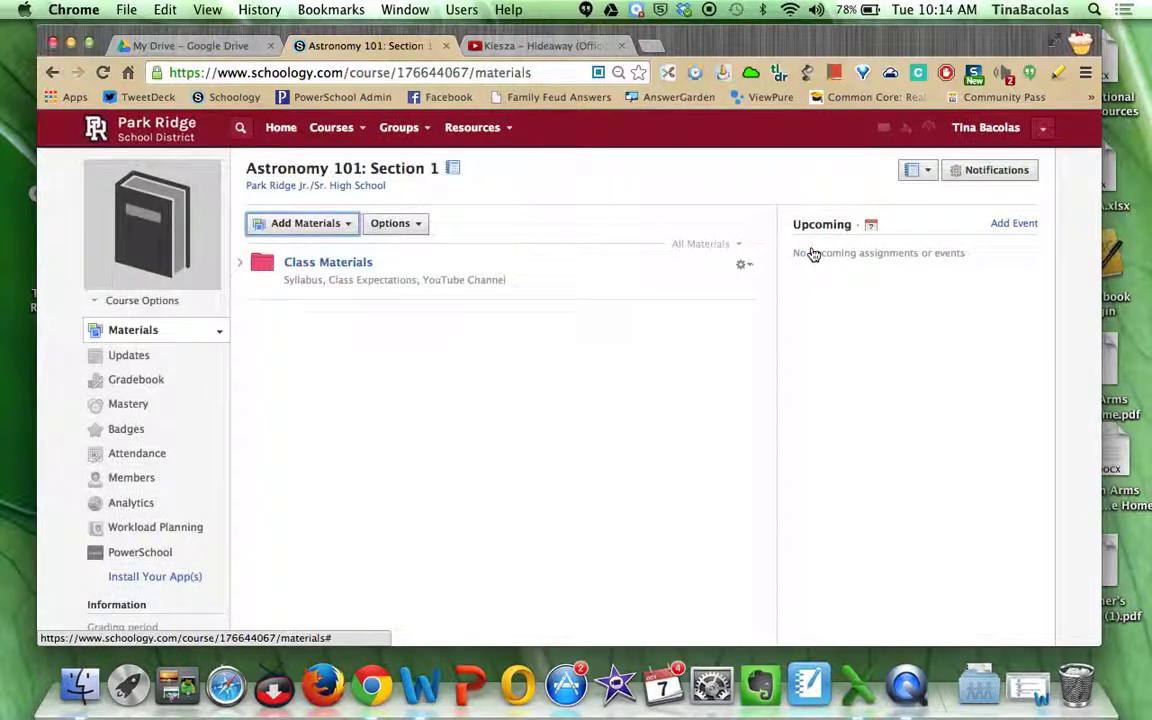
Step: Create a purple folder titled "Unit 1 – Basics of Astronomy" in the main course materials
{"action": "left_click", "coordinate": [350, 226]}
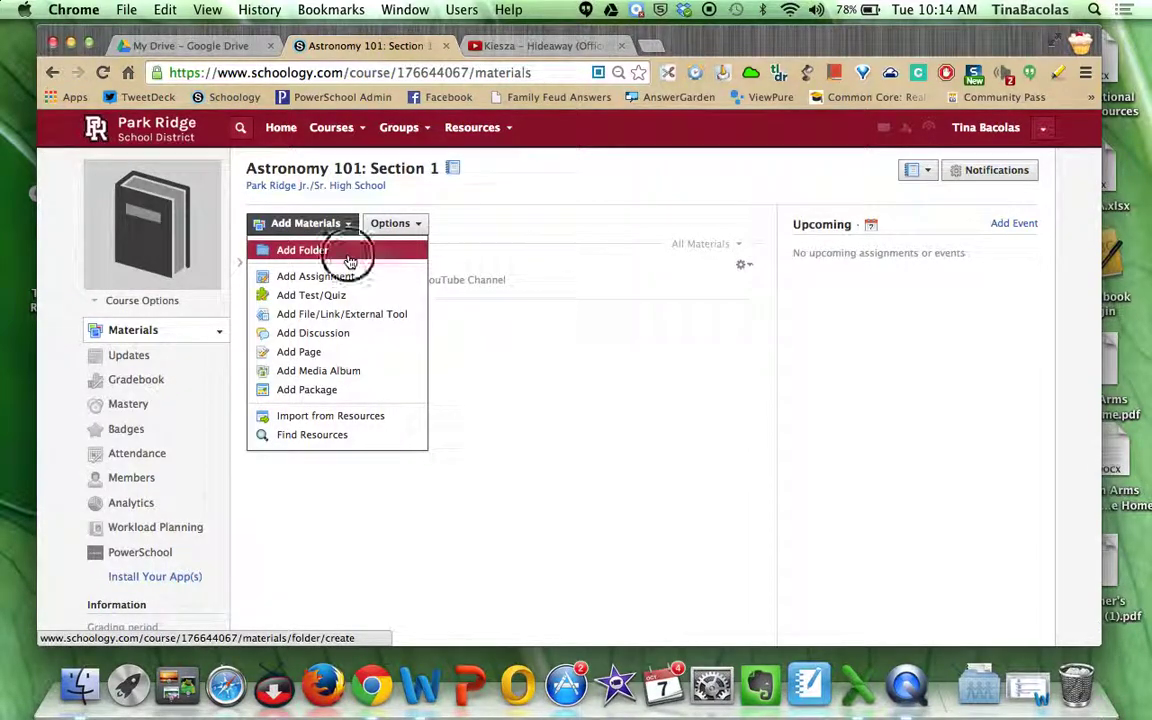
{"action": "left_click", "coordinate": [349, 256]}
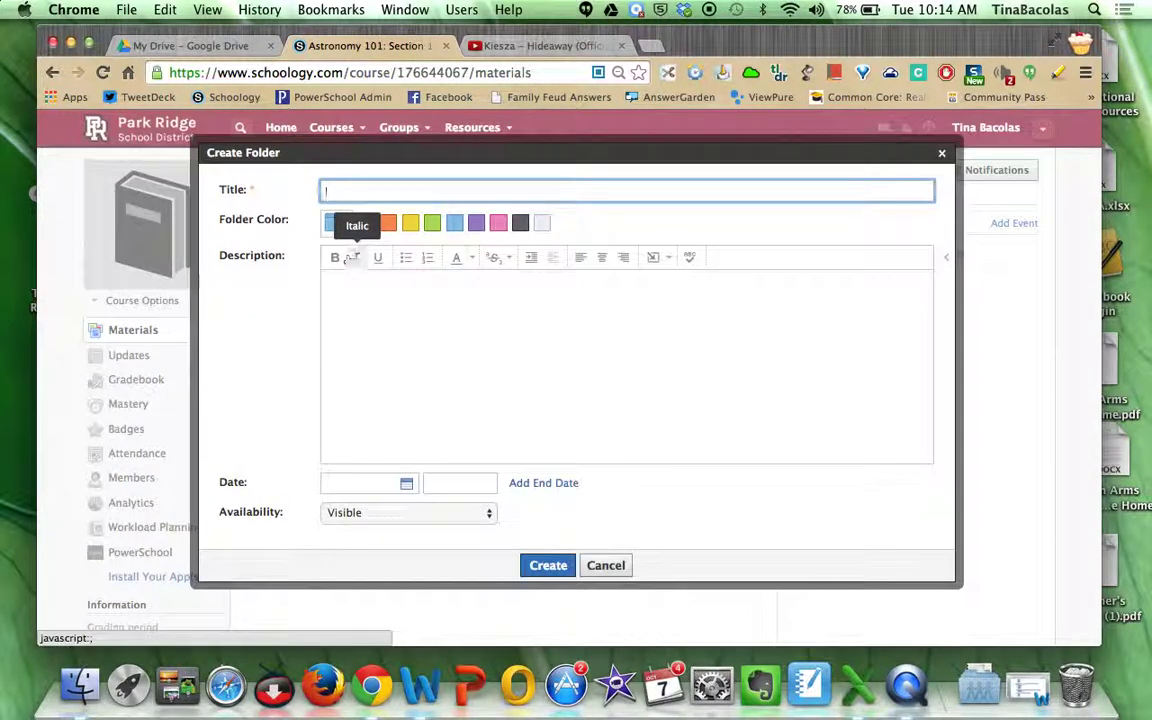
{"action": "type", "text": "Unit 1 – Basics of Astronomy"}
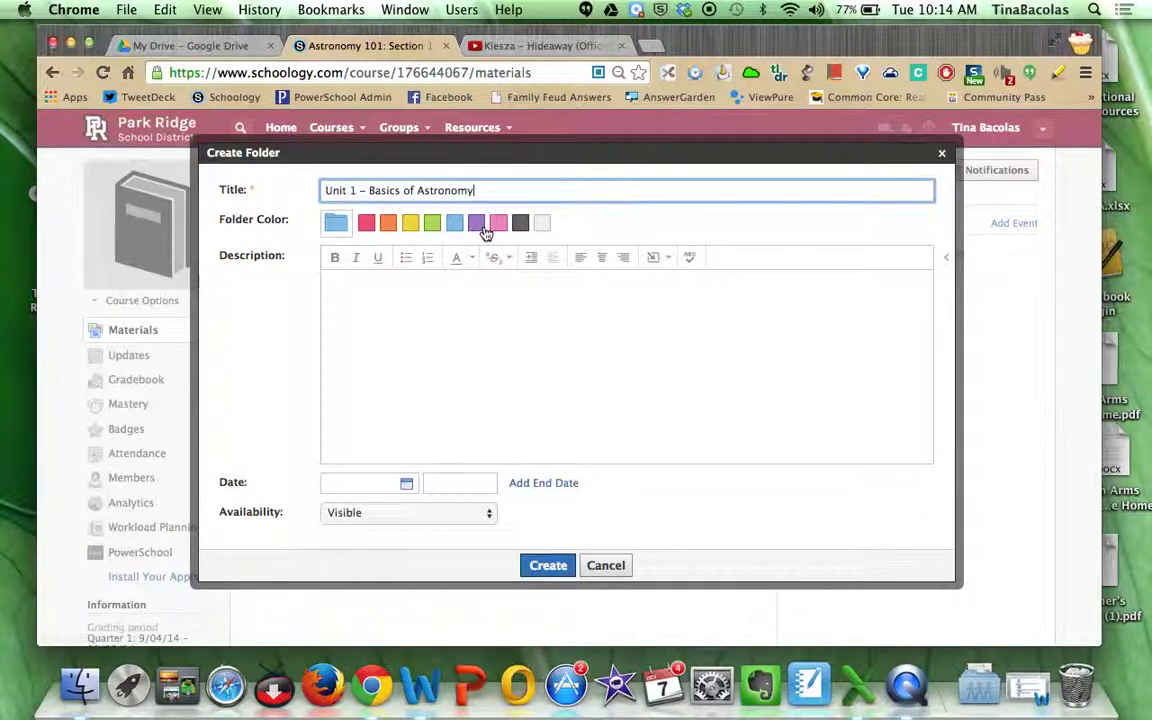
{"action": "left_click", "coordinate": [476, 222]}
{"action": "left_click", "coordinate": [560, 566]}
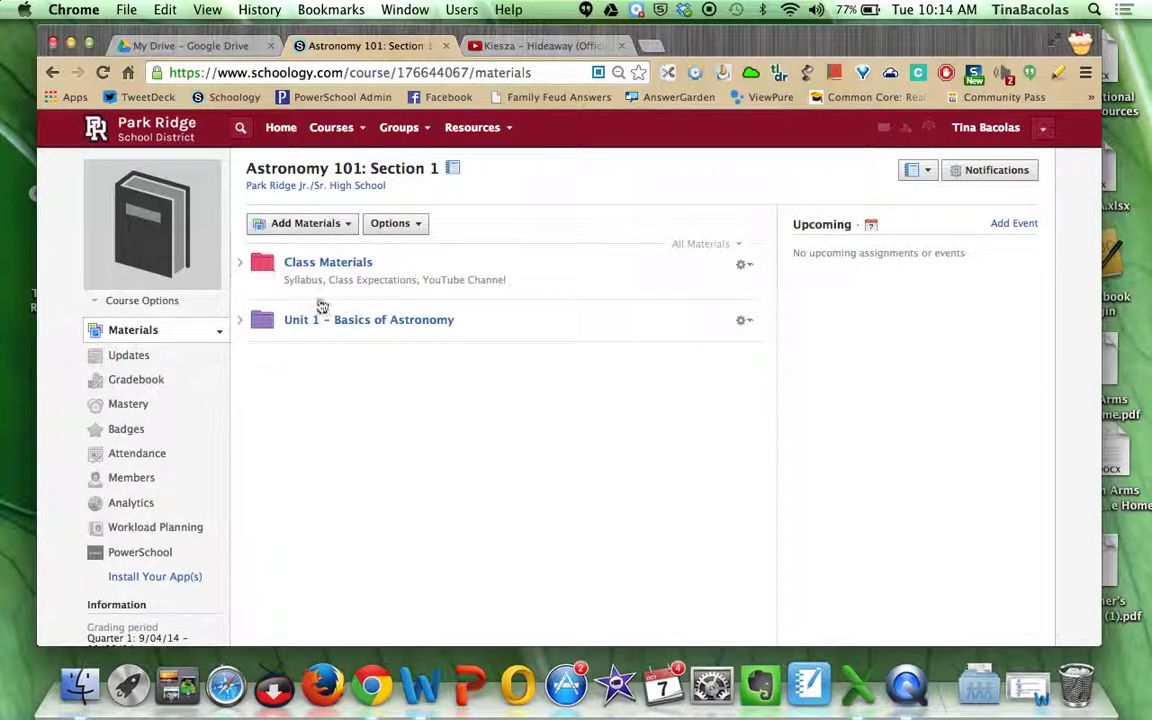
Step: Examine the options for copying the Class Materials folder to Astronomy Honors: Section 2, and leave without copying it
{"action": "left_click", "coordinate": [746, 268]}
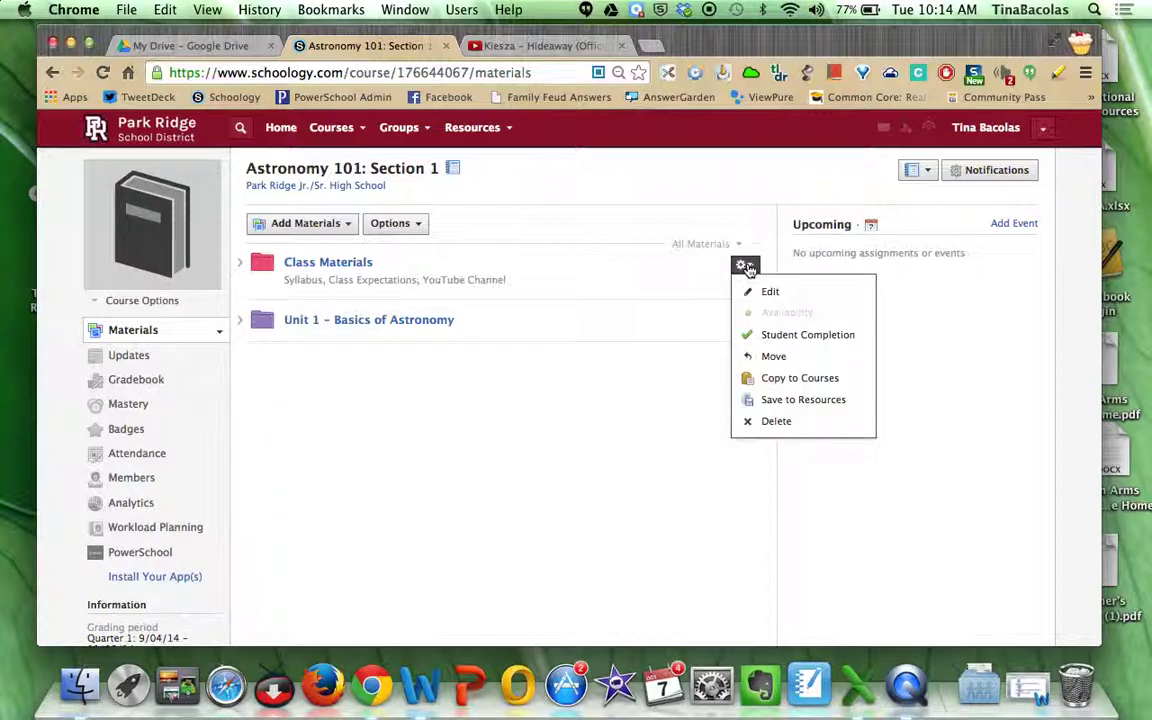
{"action": "left_click", "coordinate": [801, 379]}
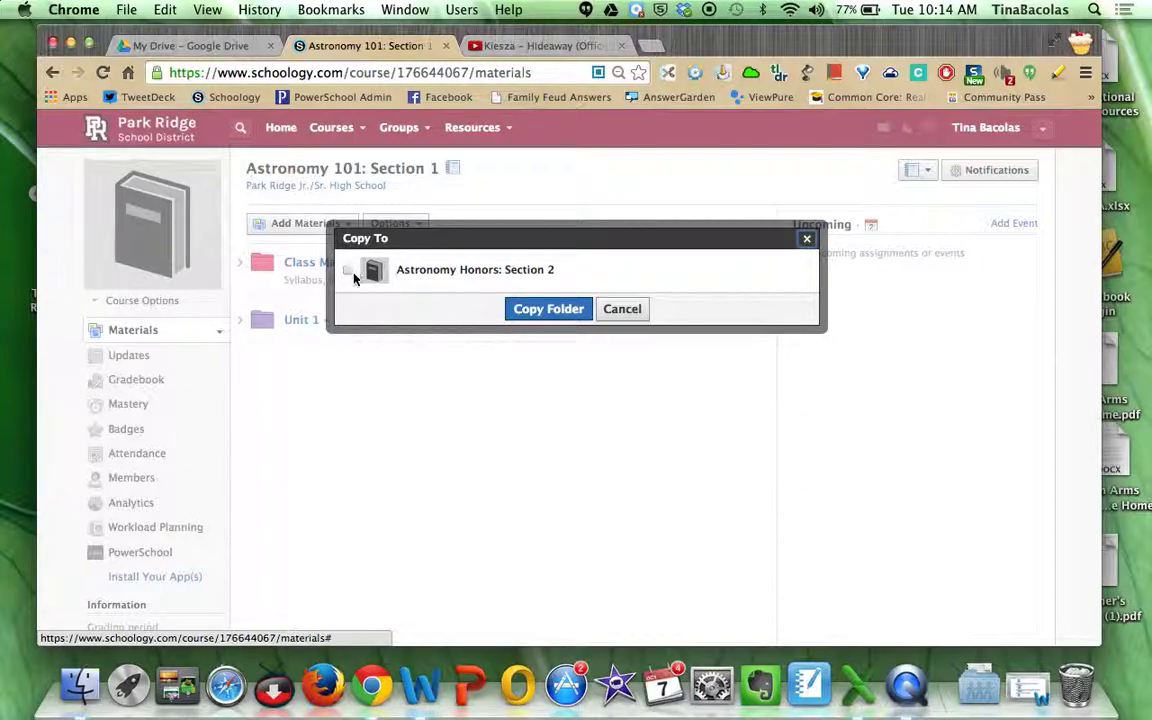
{"action": "left_click", "coordinate": [347, 269]}
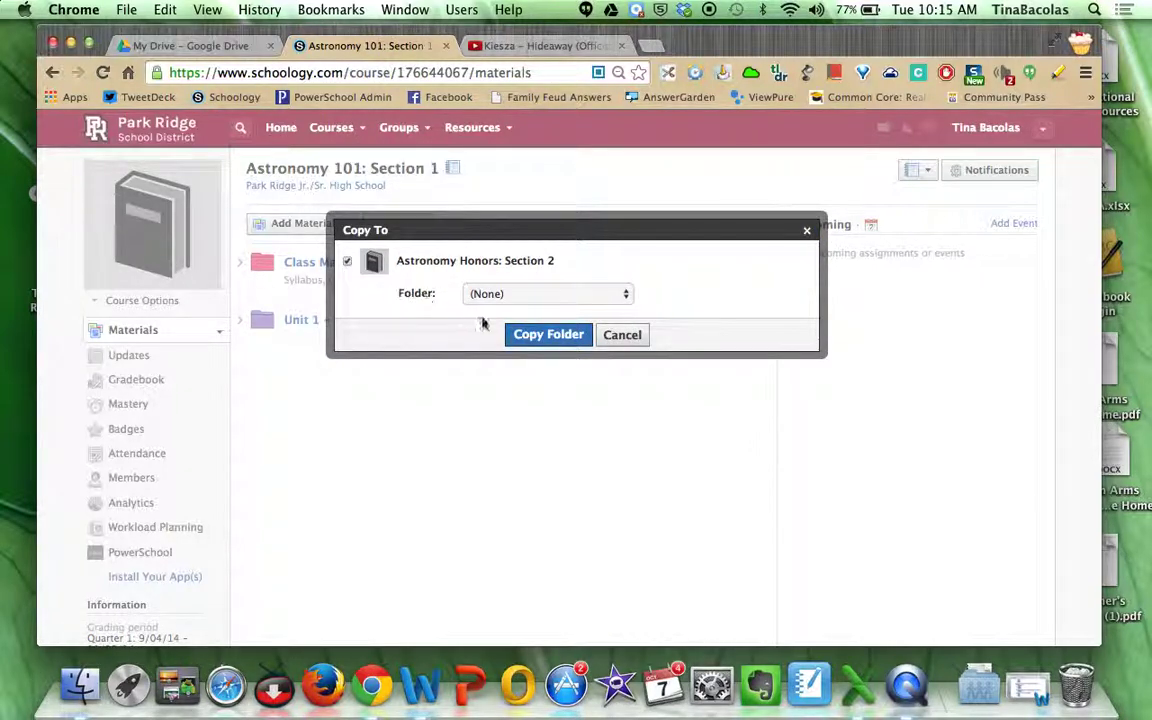
{"action": "left_click", "coordinate": [619, 340]}
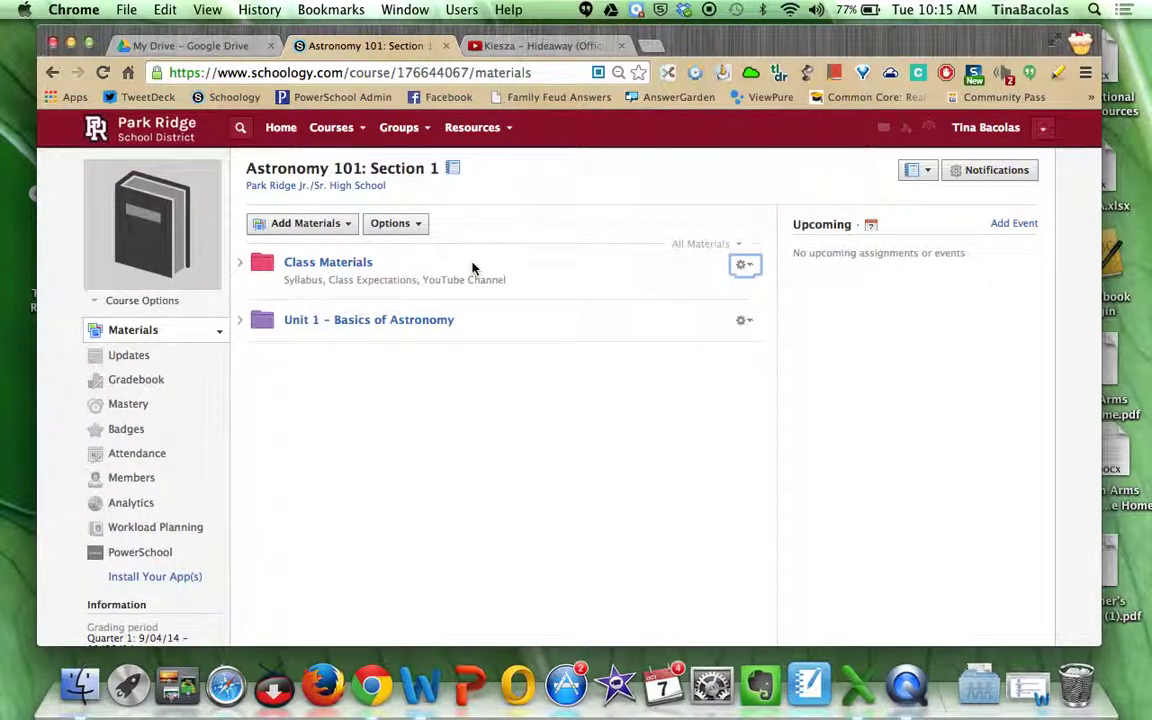
Step: Choose Screen Shot 2014-10-06 at 10.10.26 AM.png as a new course file, examine its option for copying to other courses, and cancel the addition
{"action": "left_click", "coordinate": [313, 223]}
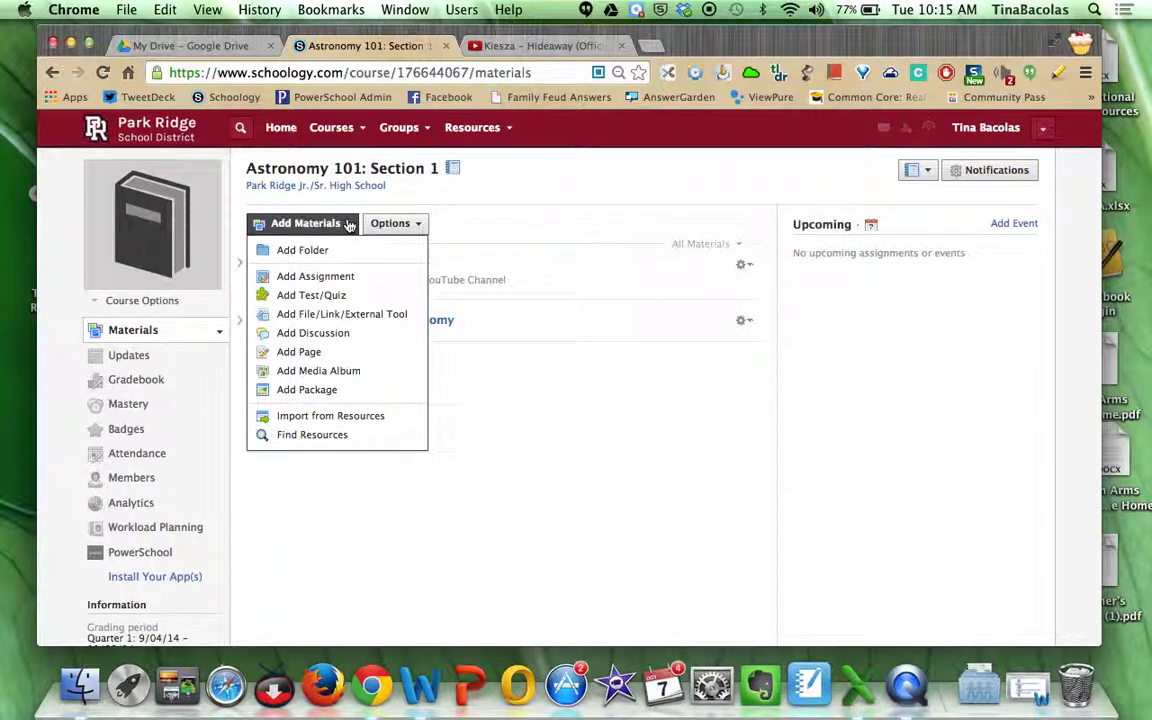
{"action": "left_click", "coordinate": [338, 314]}
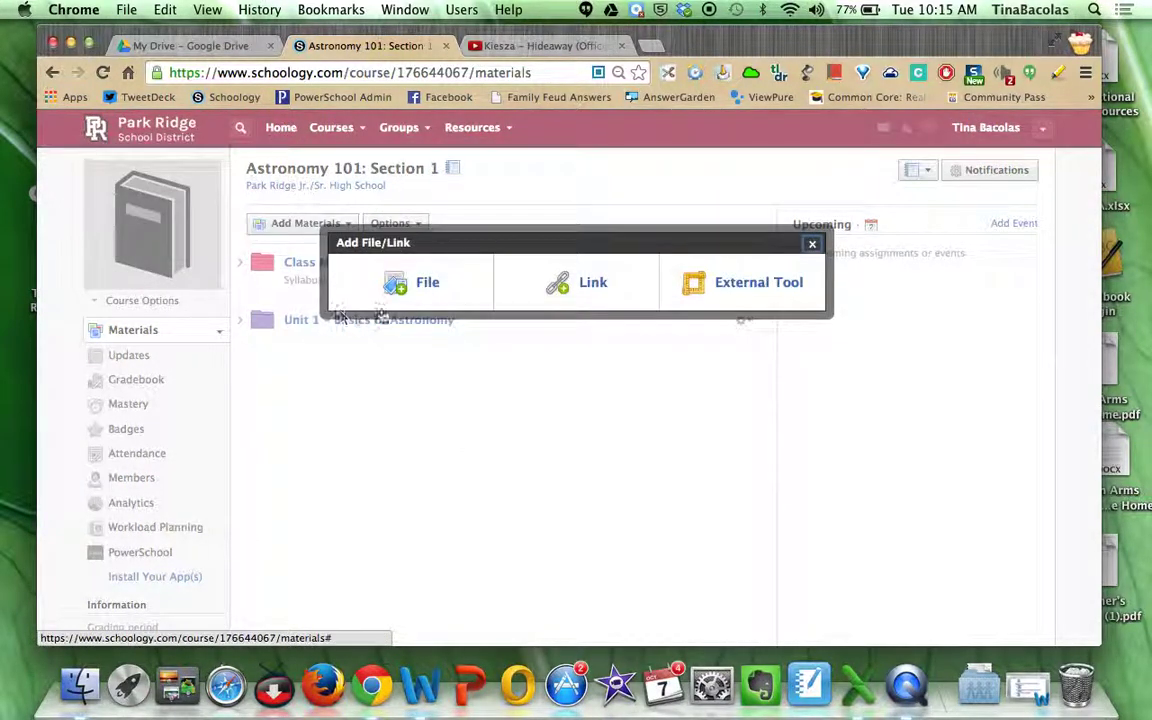
{"action": "left_click", "coordinate": [432, 285]}
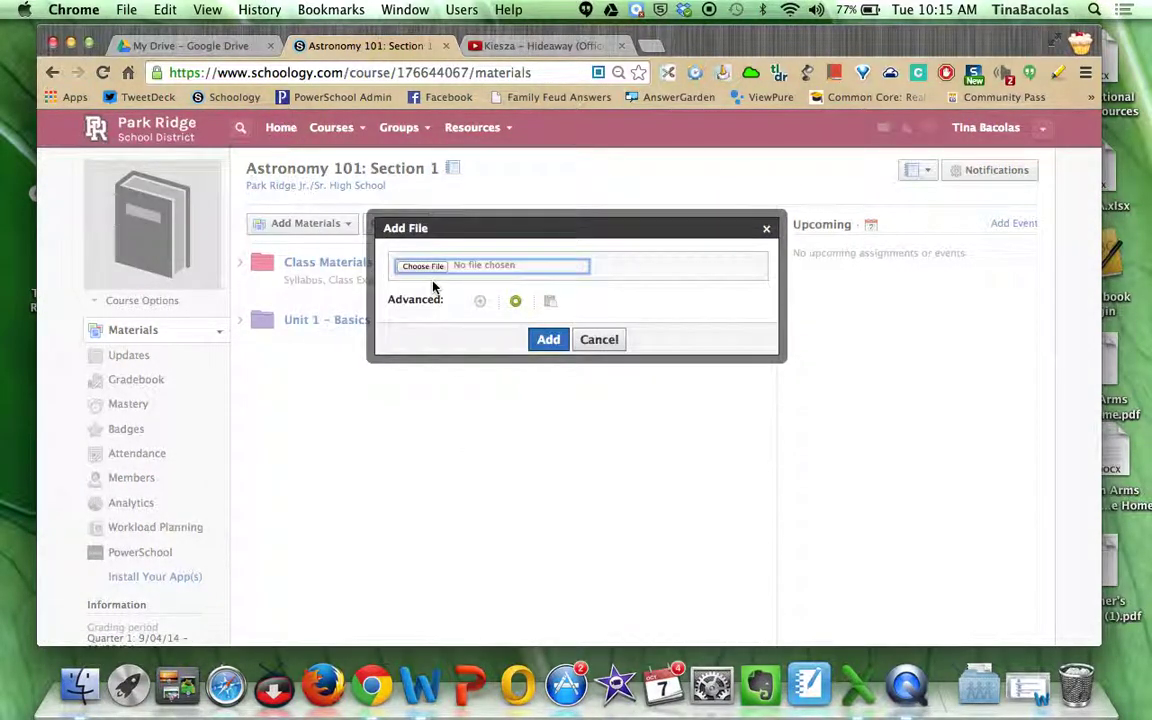
{"action": "left_click", "coordinate": [428, 266]}
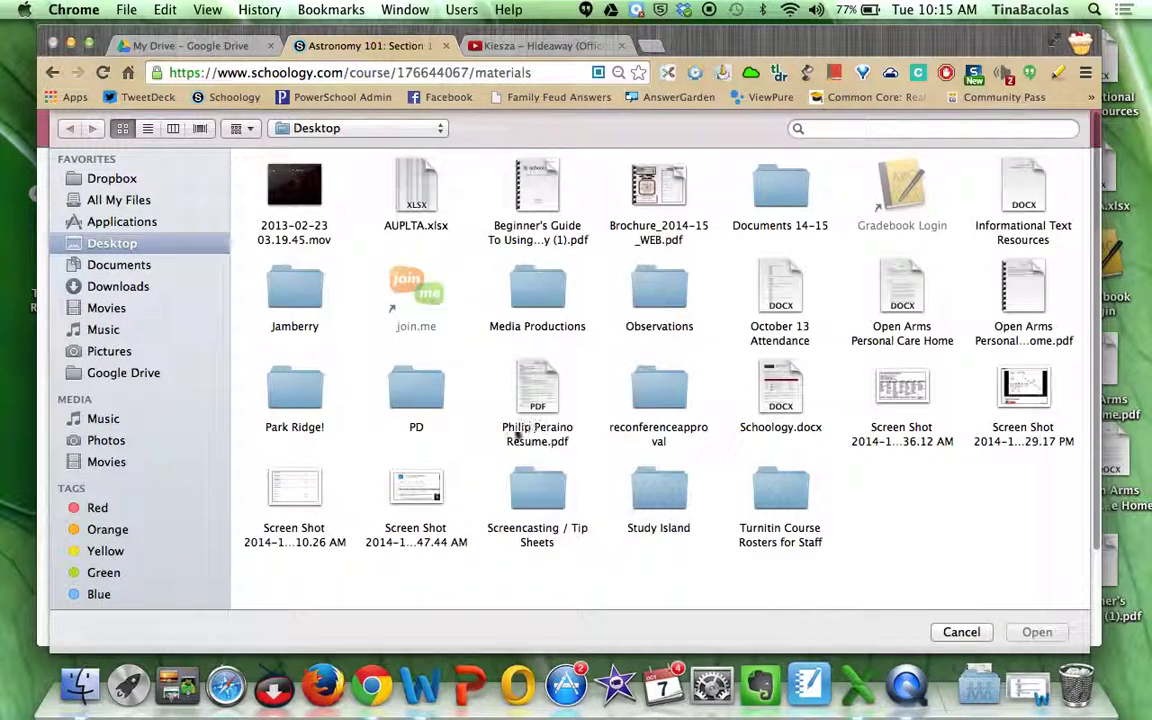
{"action": "left_click", "coordinate": [281, 484]}
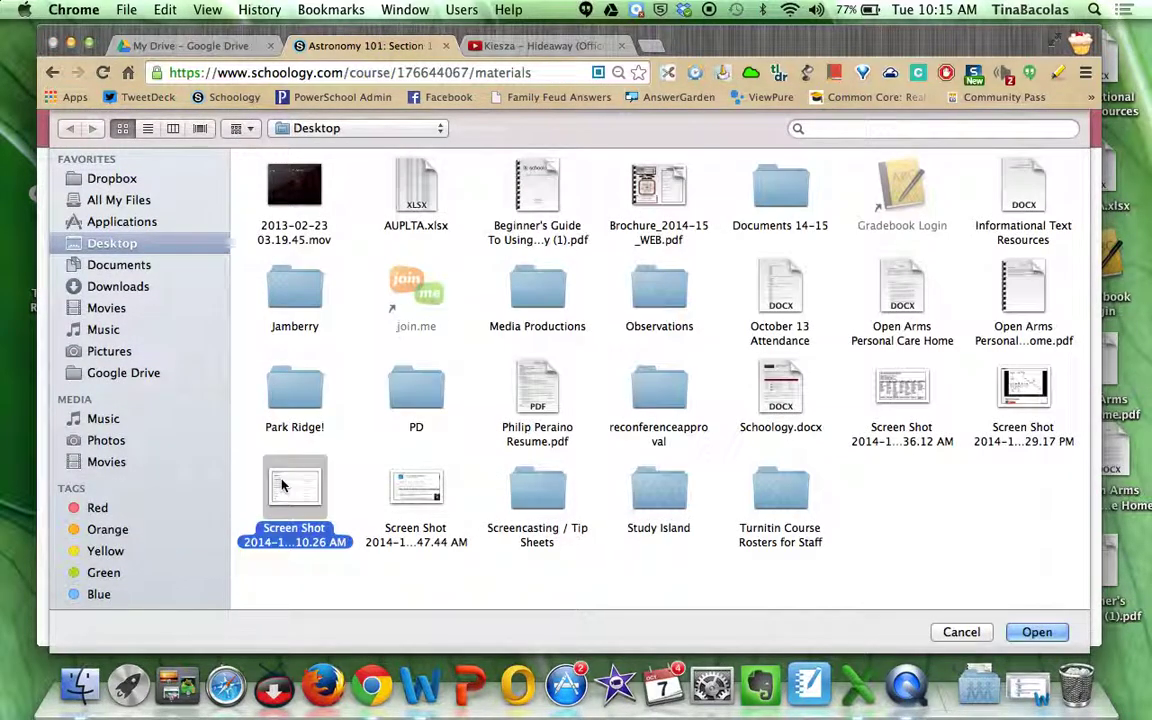
{"action": "double_click", "coordinate": [283, 486]}
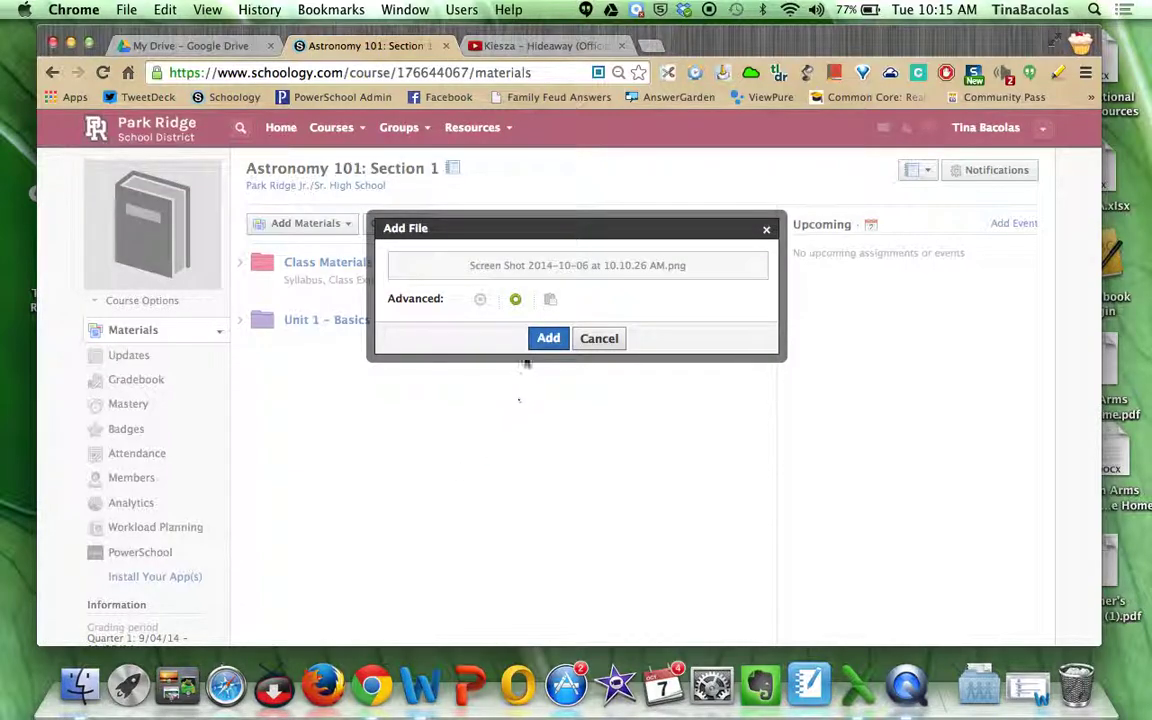
{"action": "left_click", "coordinate": [555, 303]}
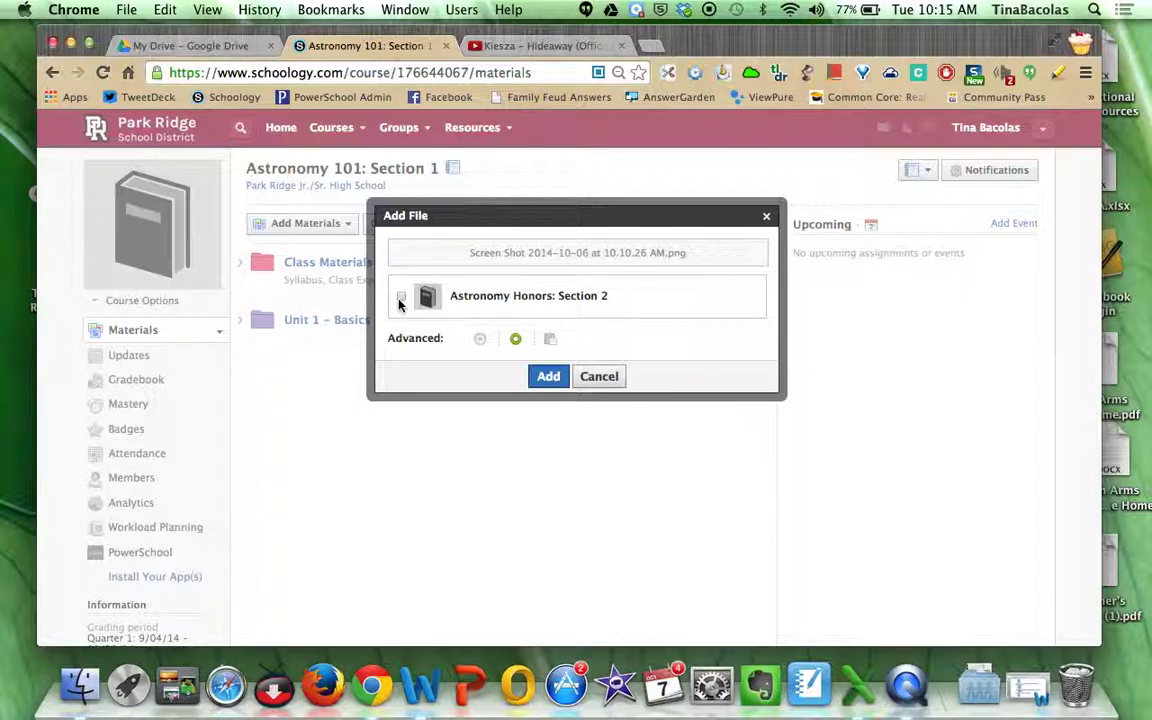
{"action": "left_click", "coordinate": [598, 379]}
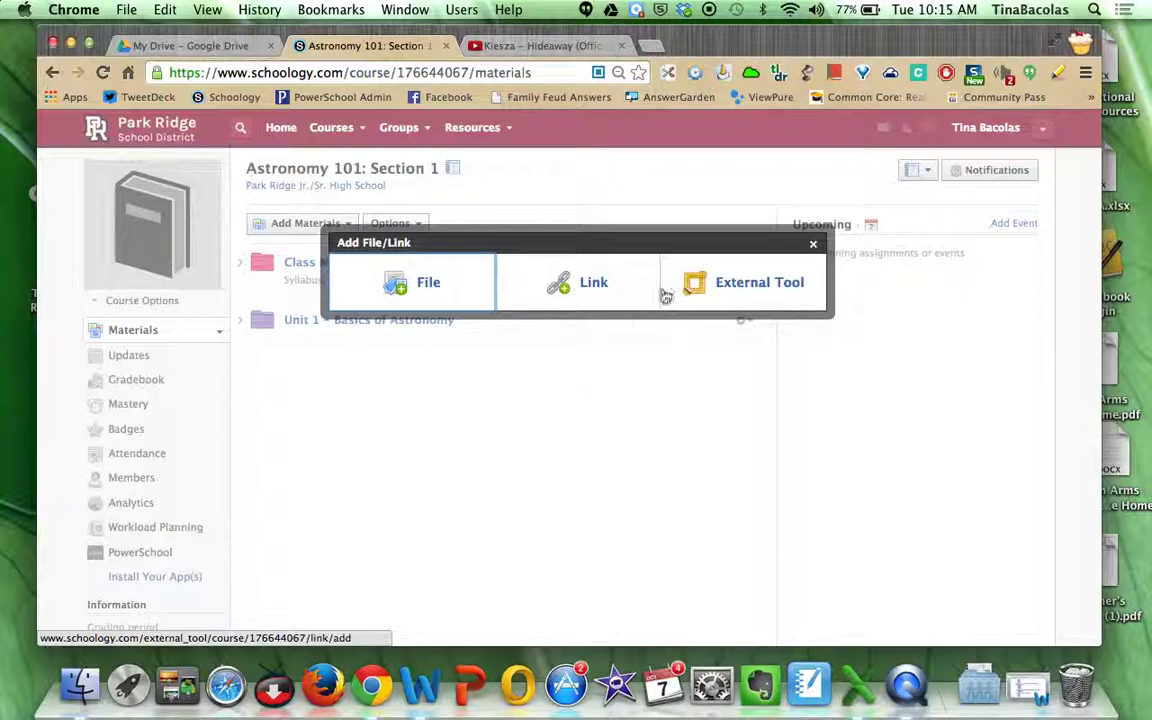
{"action": "left_click", "coordinate": [812, 244]}
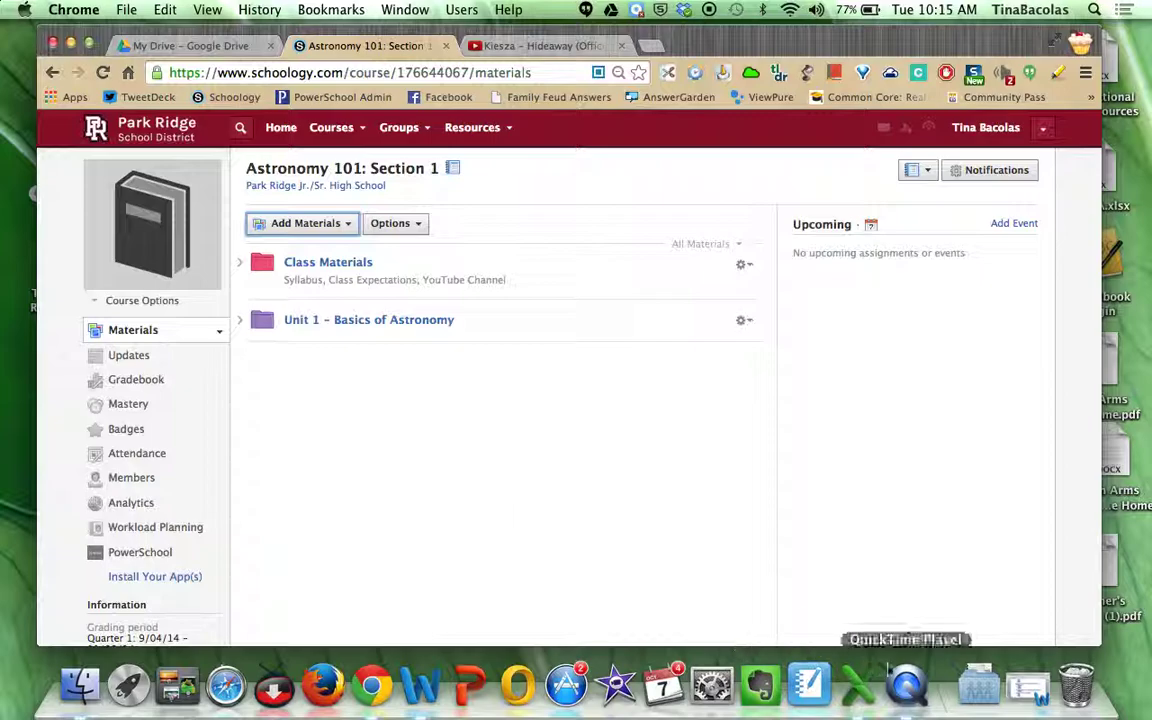
{"action": "right_click", "coordinate": [907, 686]}
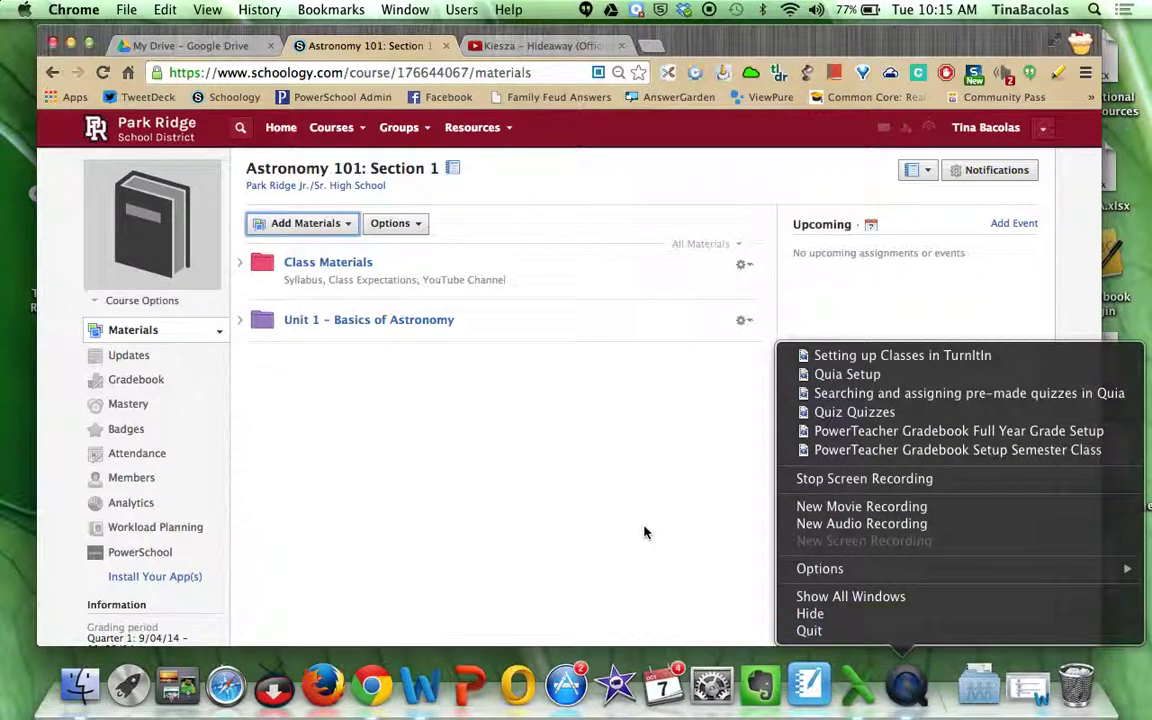